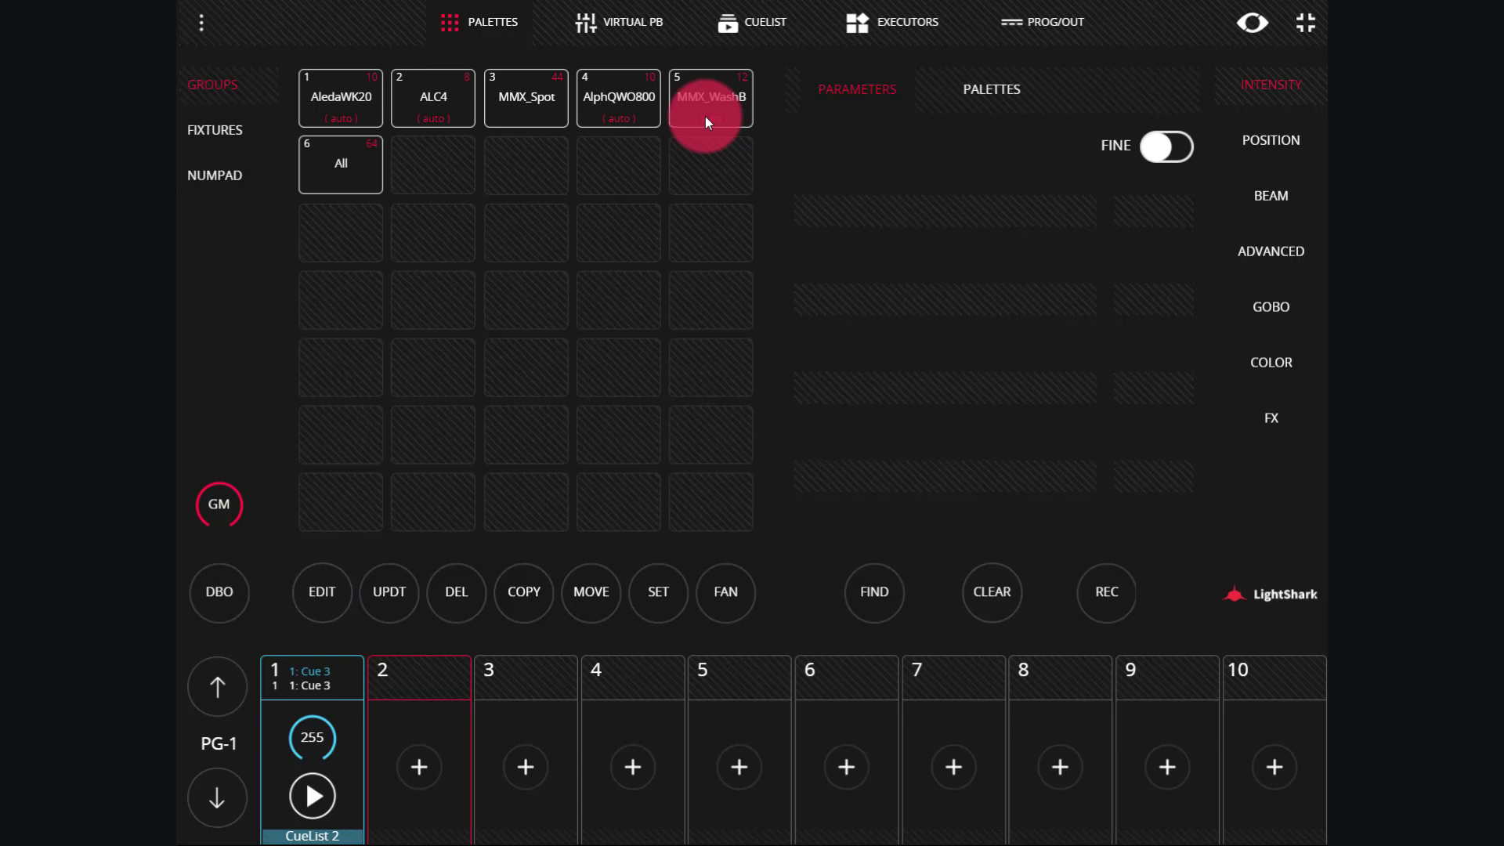
Record the AlphQWO800 fixtures as a new group in the empty slot directly below their automatic group.
left_click(617, 112)
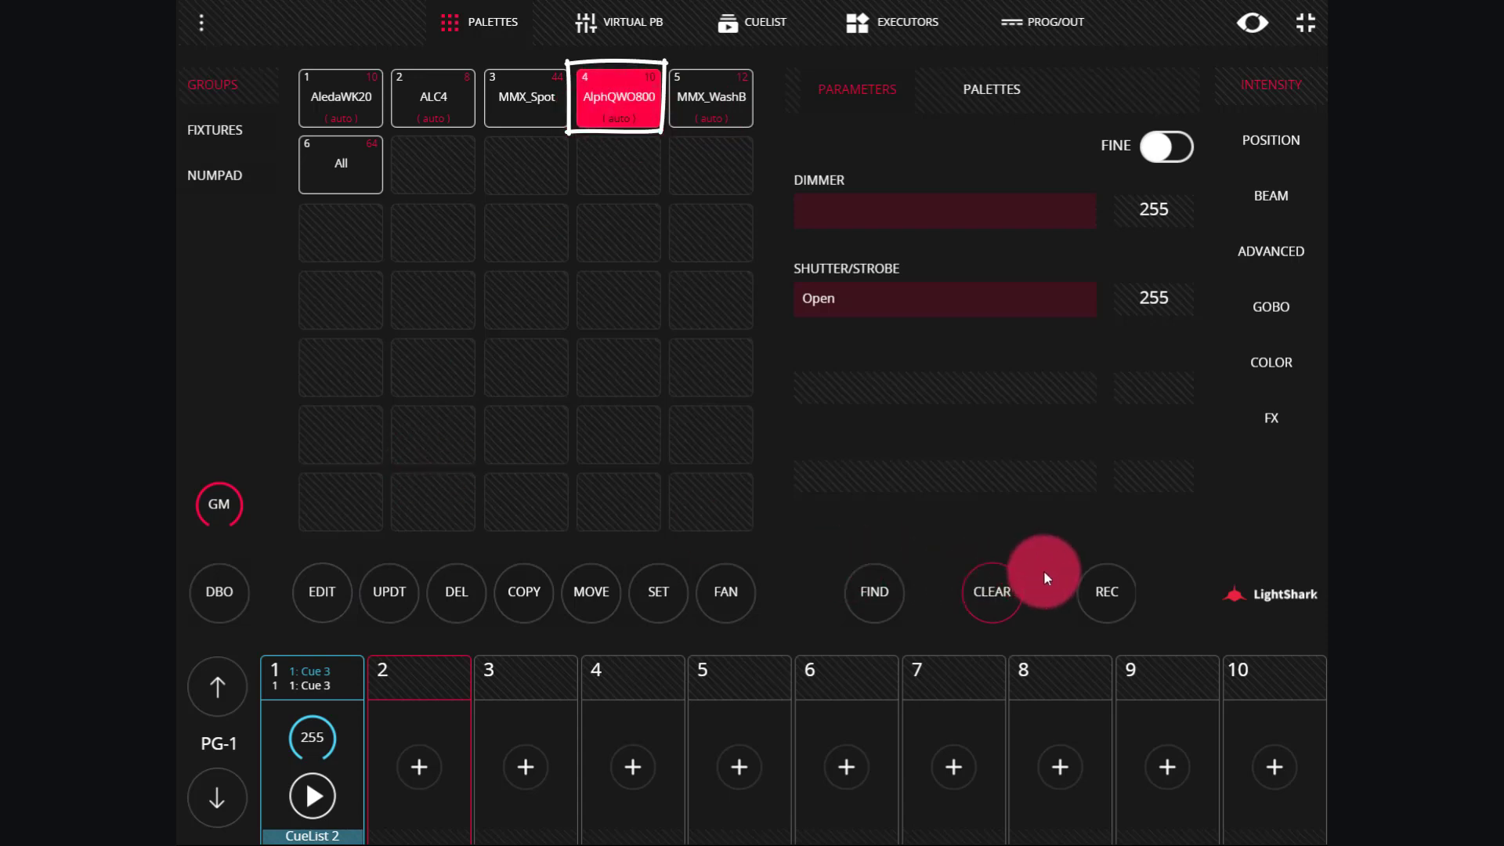
left_click(1116, 591)
left_click(634, 157)
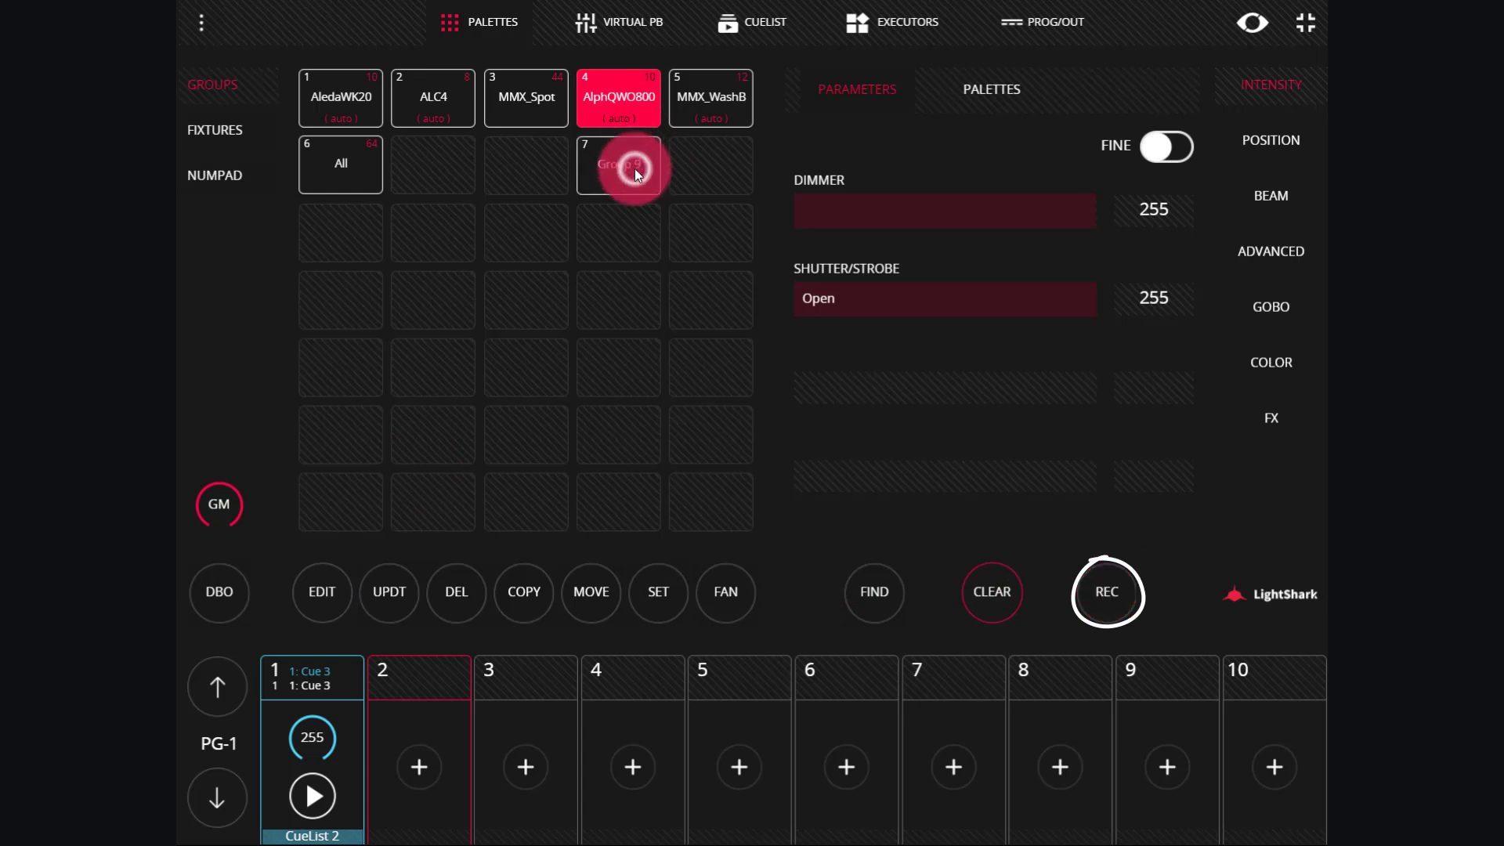
Name the new group QWO Alpha and give it a purple highlight color.
left_click(634, 167)
left_click(693, 106)
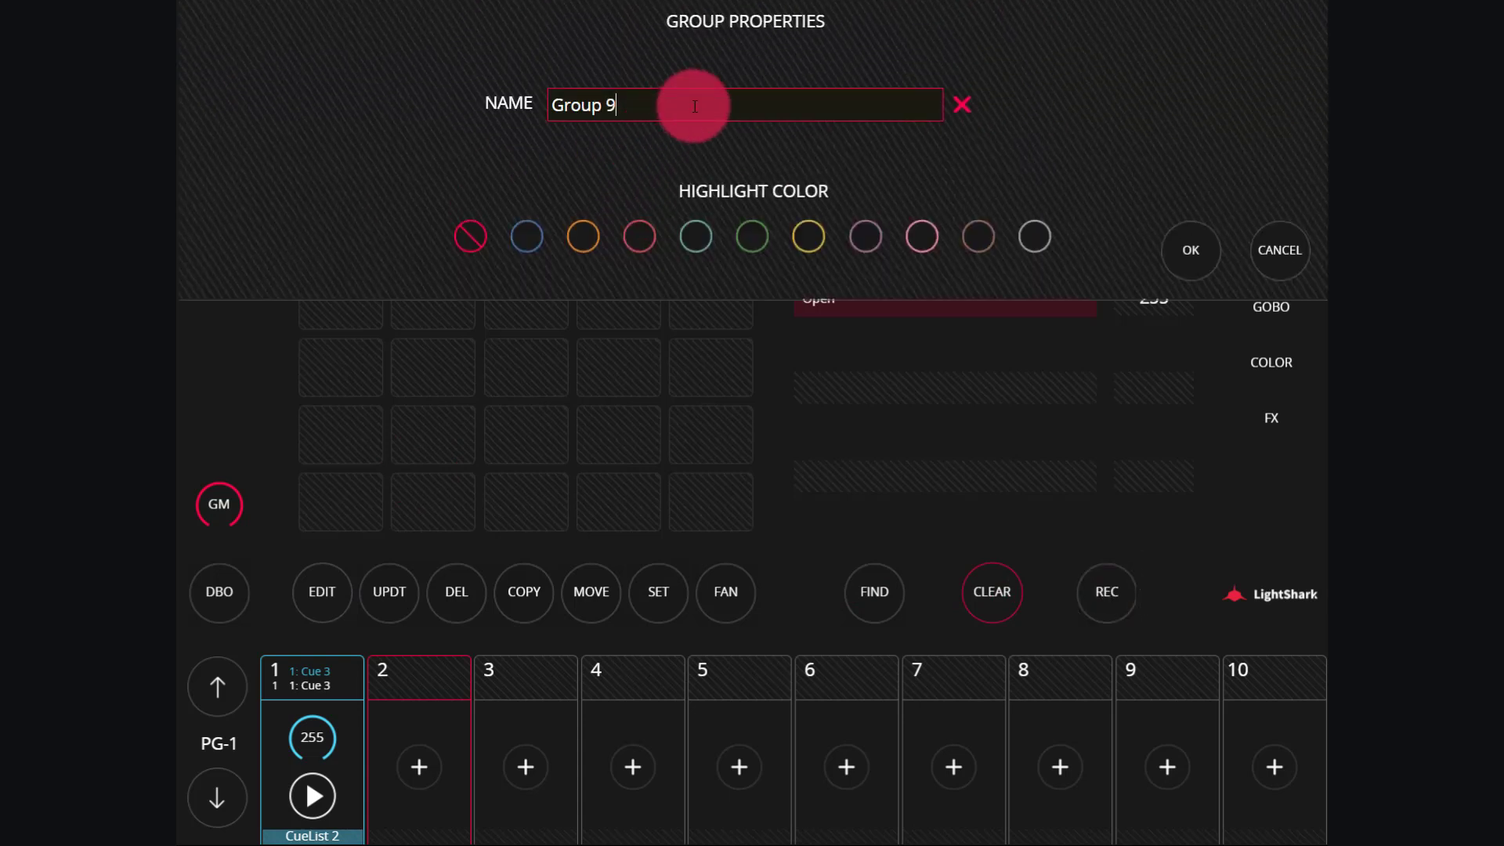
key("ctrl+a")
key("BackSpace")
type("QWO Alpha")
left_click(535, 236)
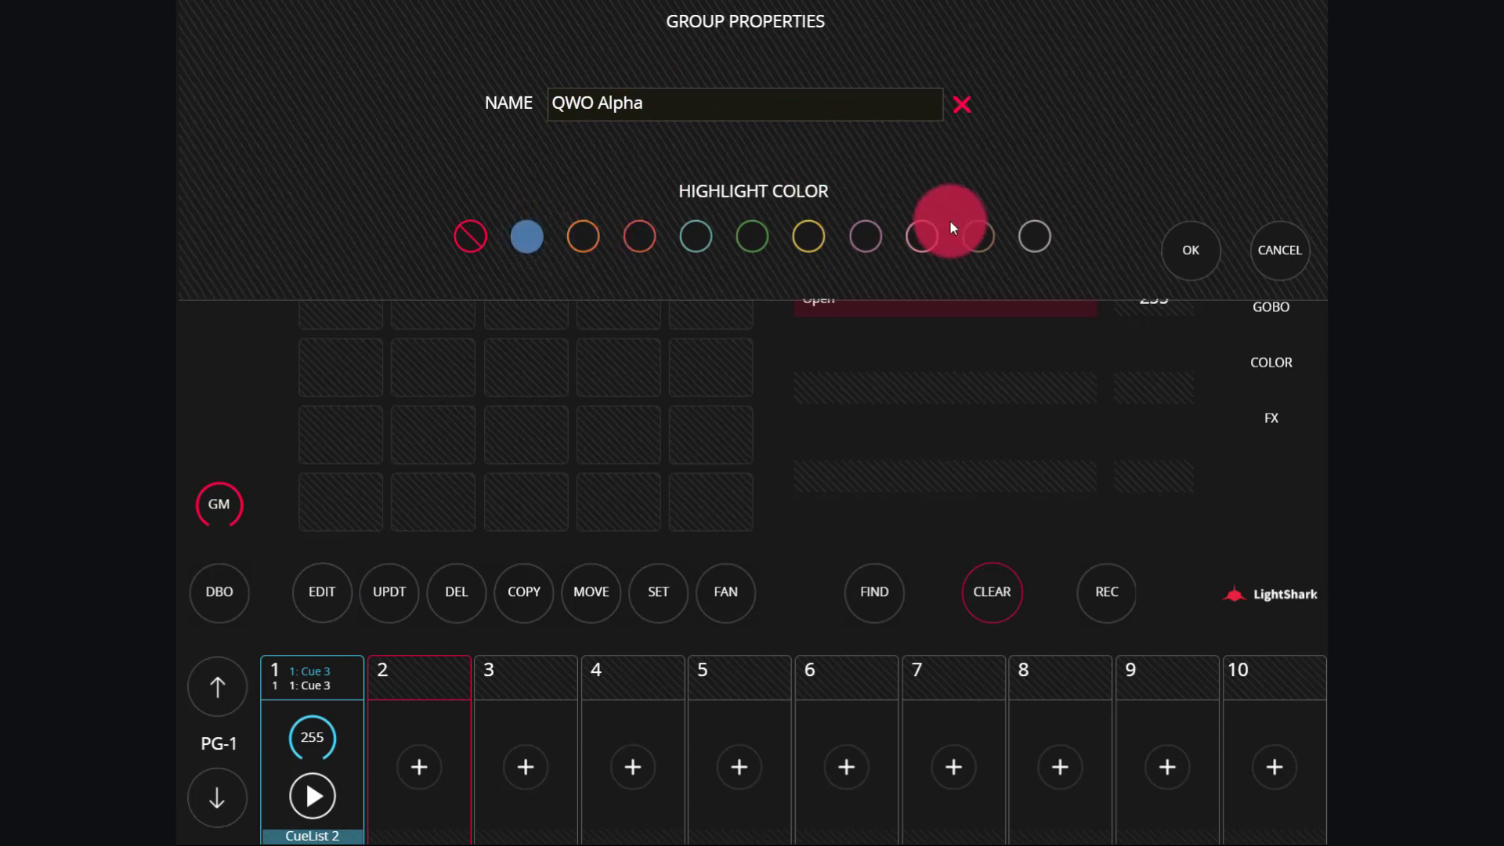
left_click(868, 235)
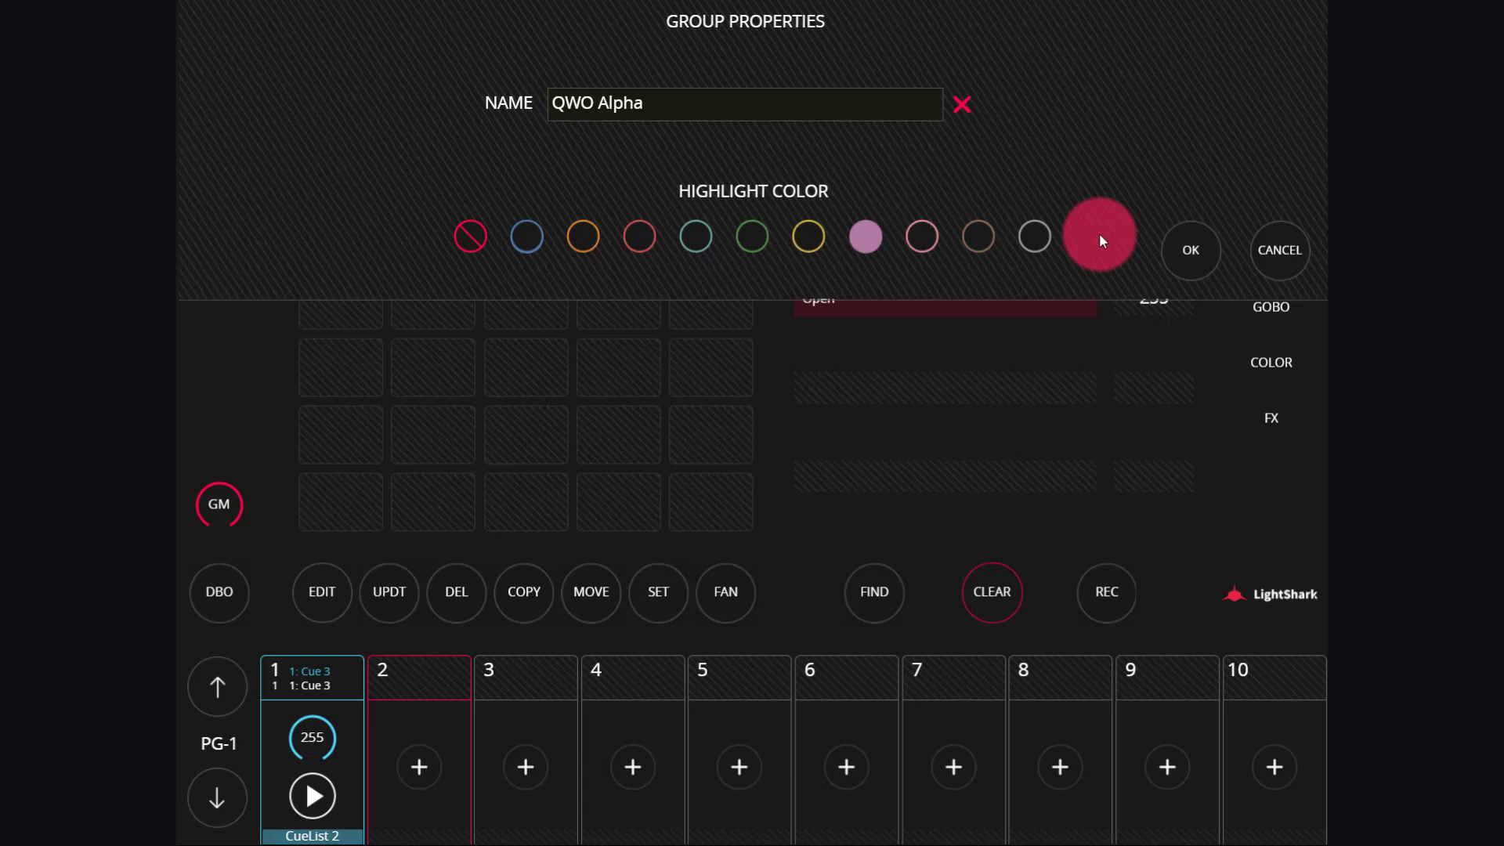
left_click(1176, 238)
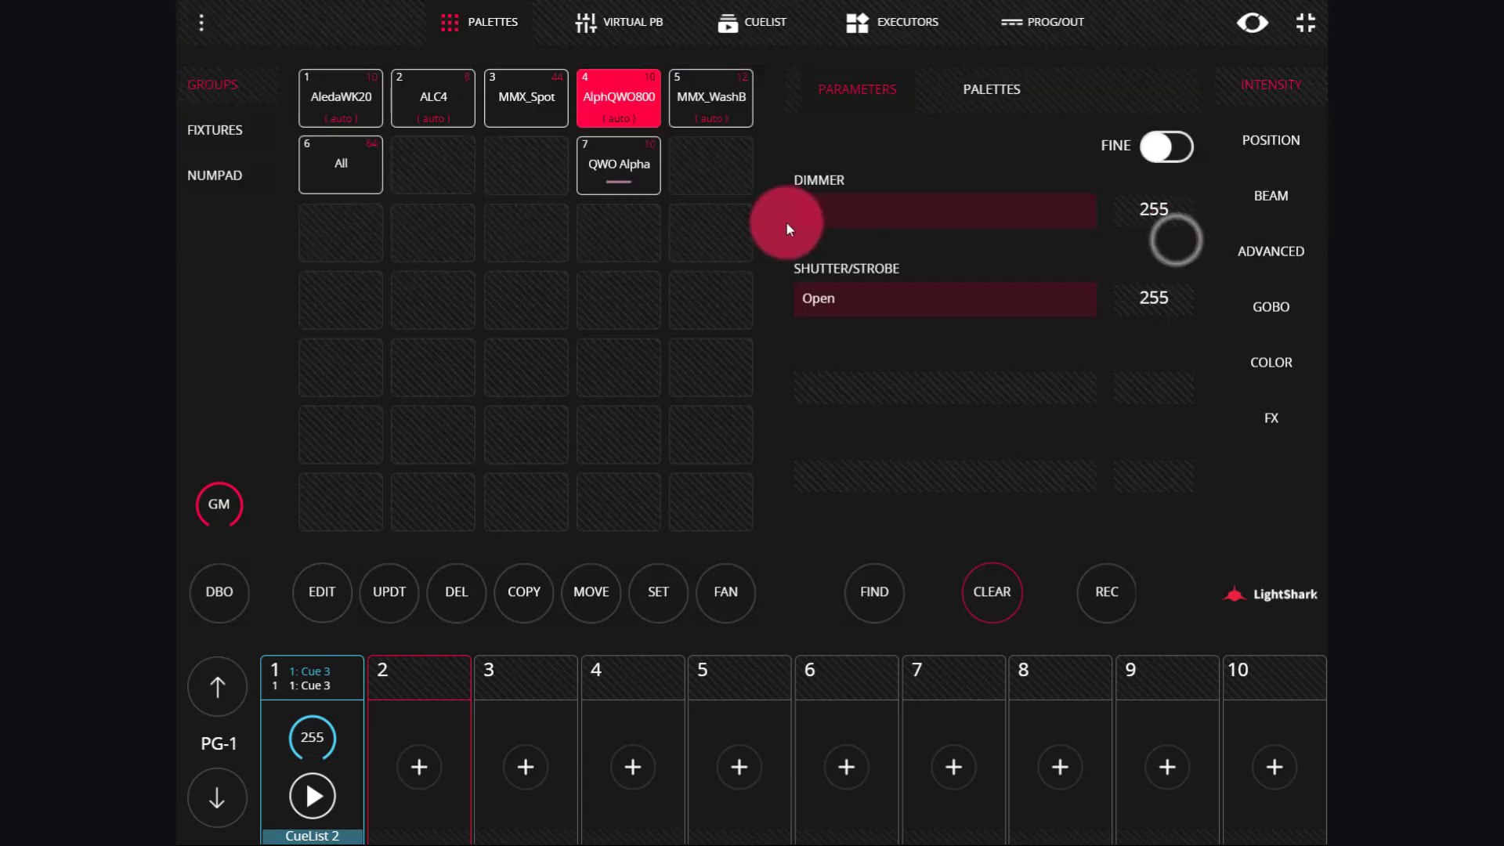
Deselect the AlphQWO800 group and open the QWO Alpha group's layout for editing, fitted to its fixtures.
left_click(631, 113)
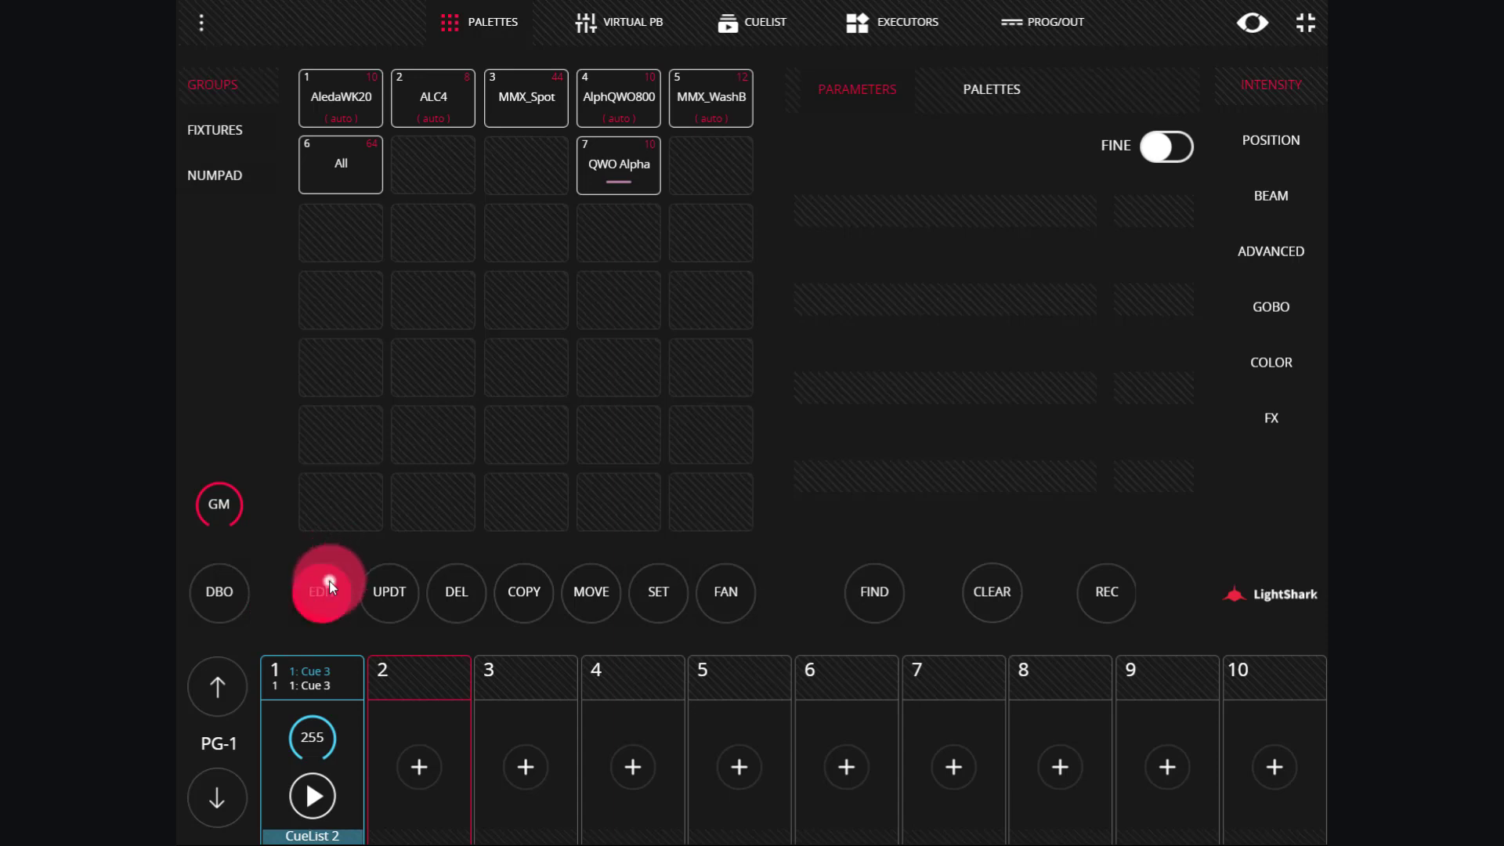
left_click(606, 174)
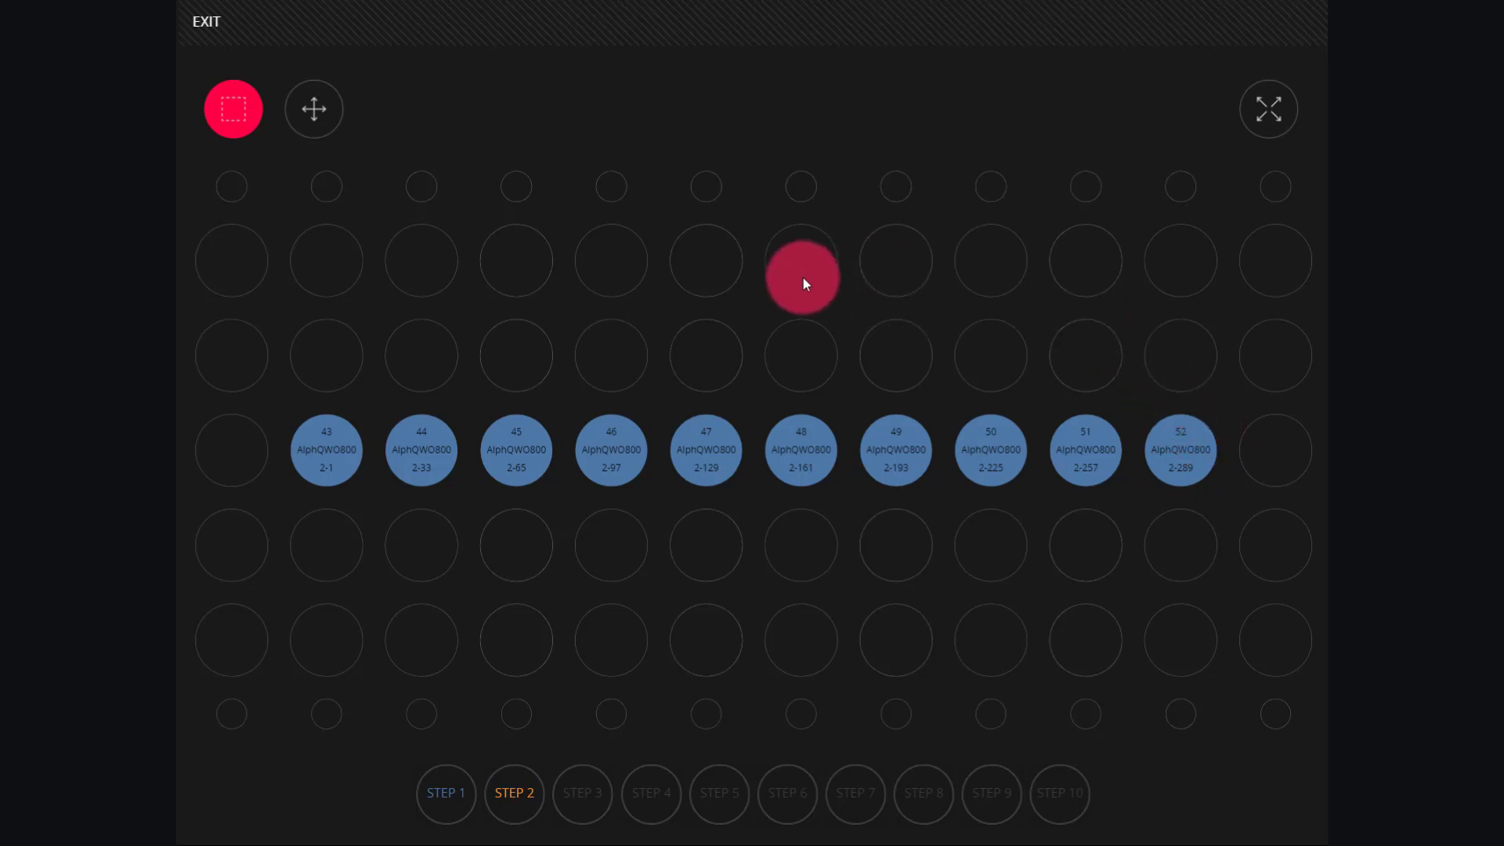
scroll(820, 299, "down", 3)
scroll(820, 299, "up", 3)
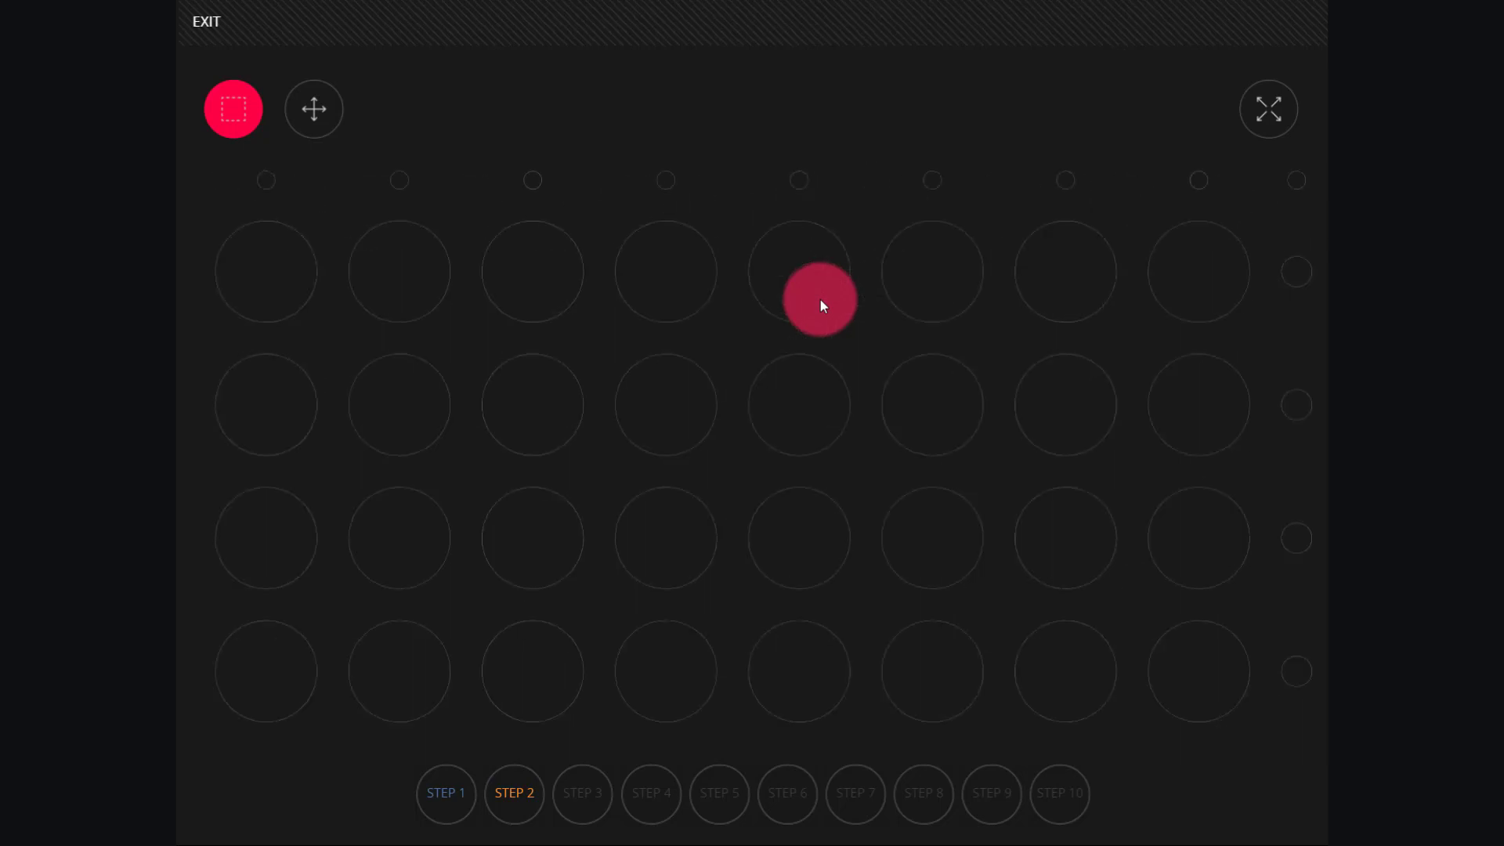
scroll(726, 269, "down", 5)
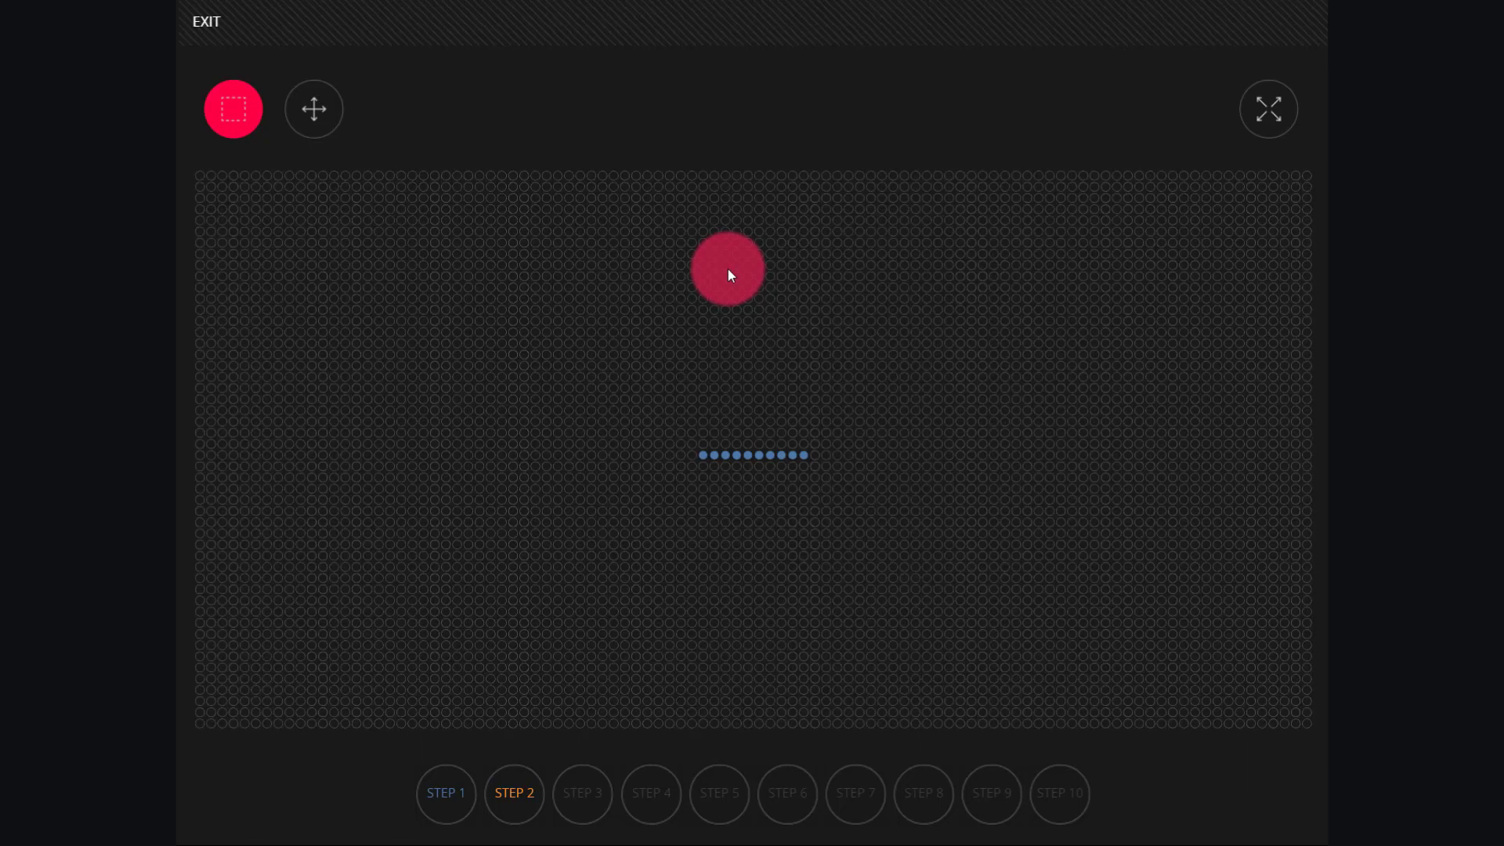
scroll(727, 269, "up", 5)
left_click(1265, 111)
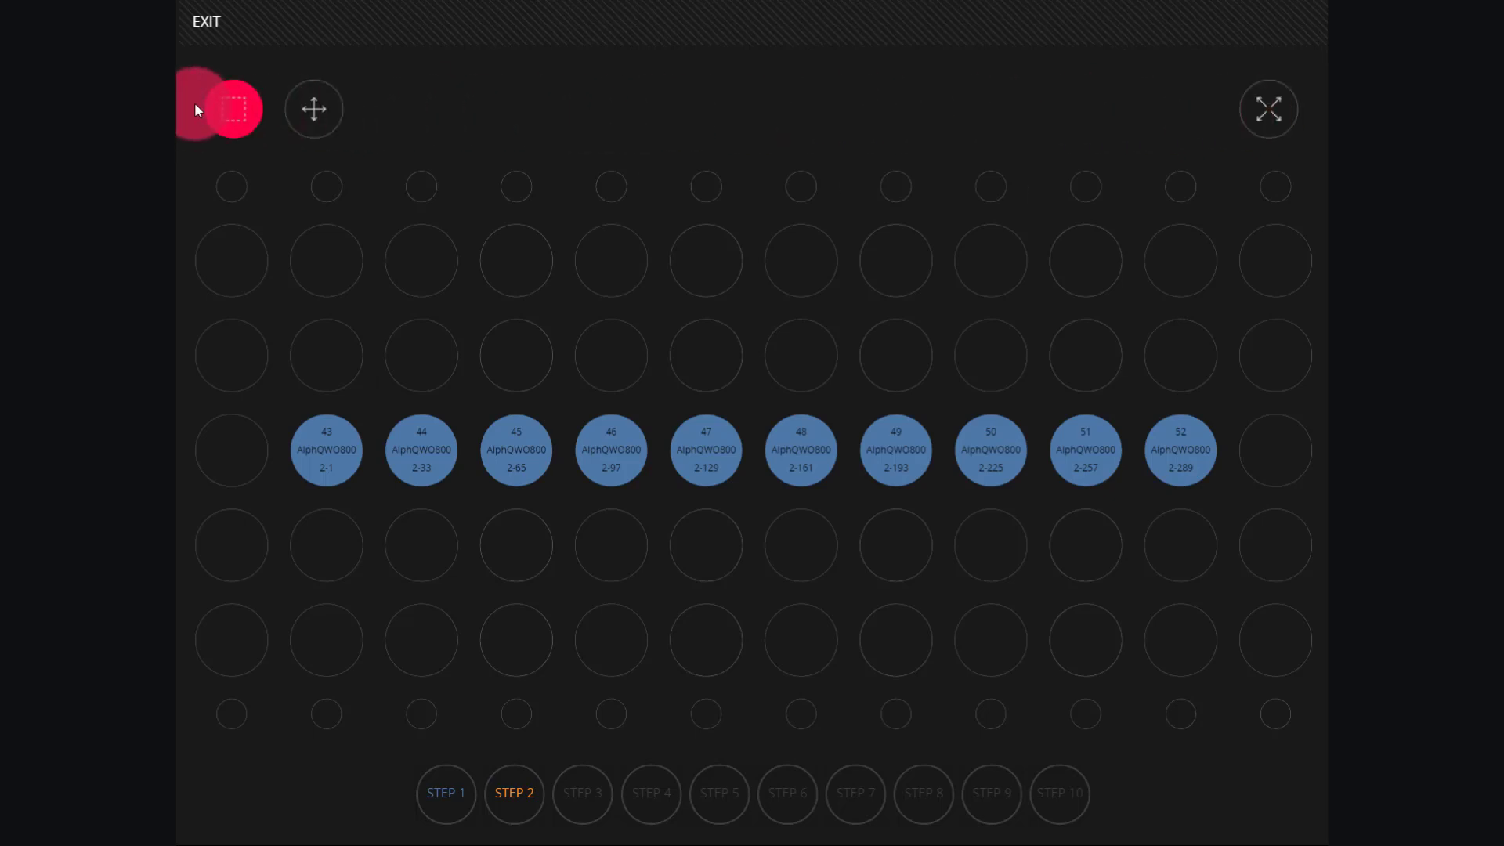
Move fixtures 43–47 two rows up and one column left, and fixtures 48–52 two rows up and four columns right.
left_click(322, 113)
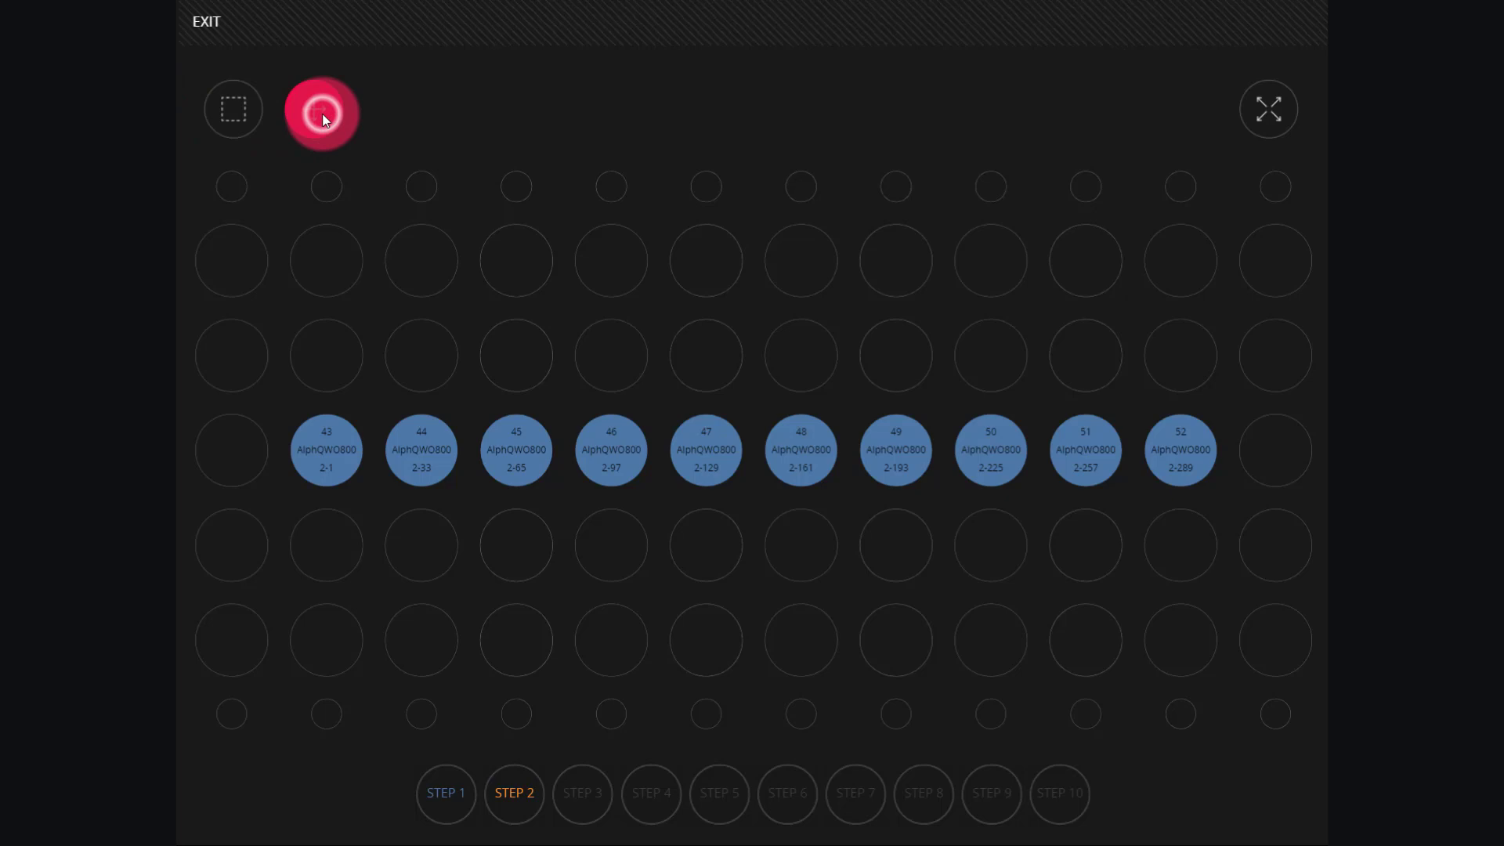
left_click_drag(432, 236, 445, 228)
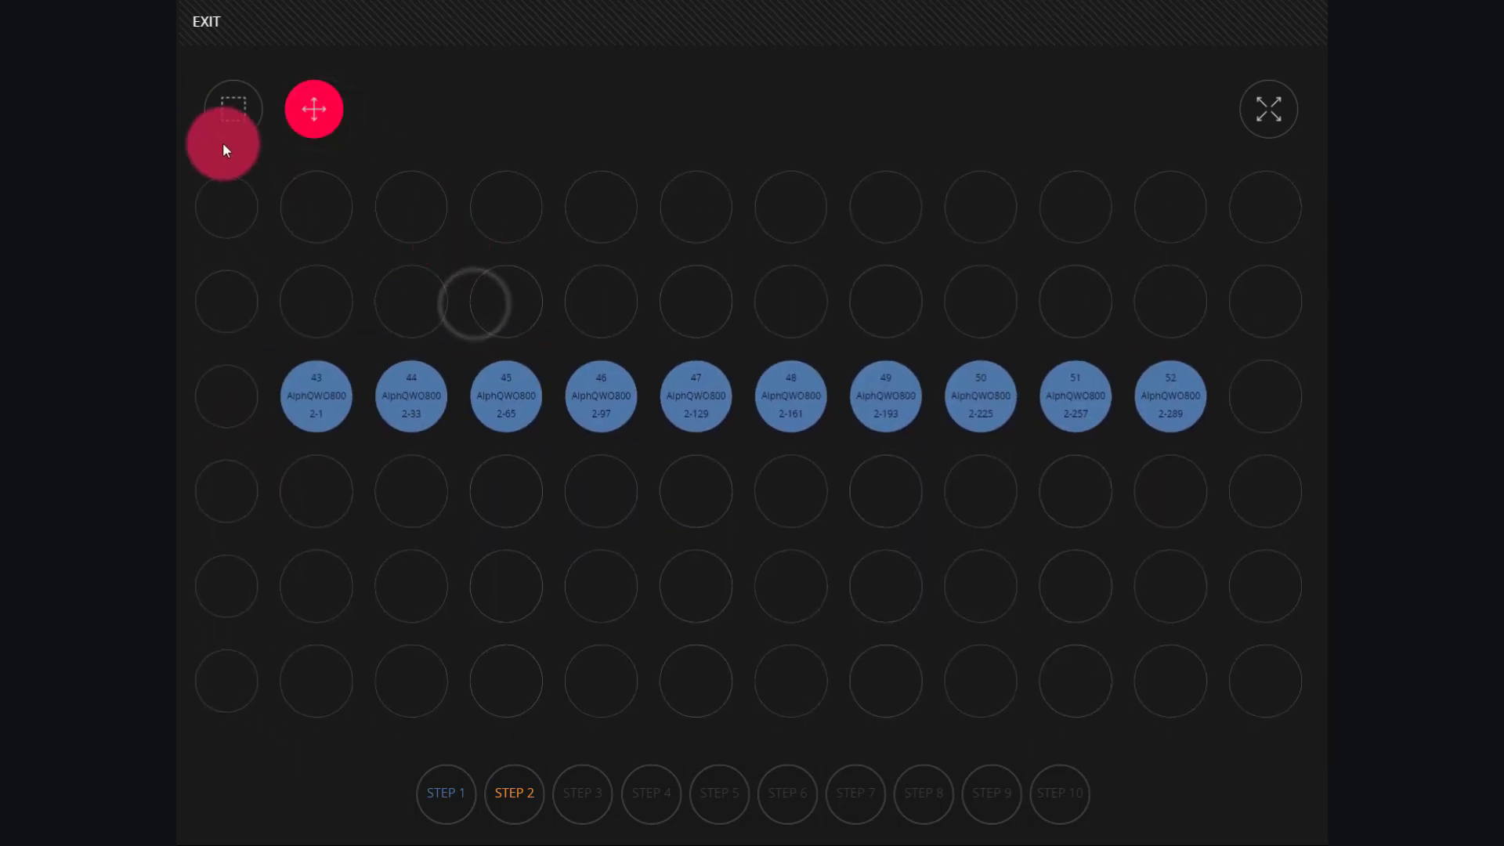
left_click(212, 112)
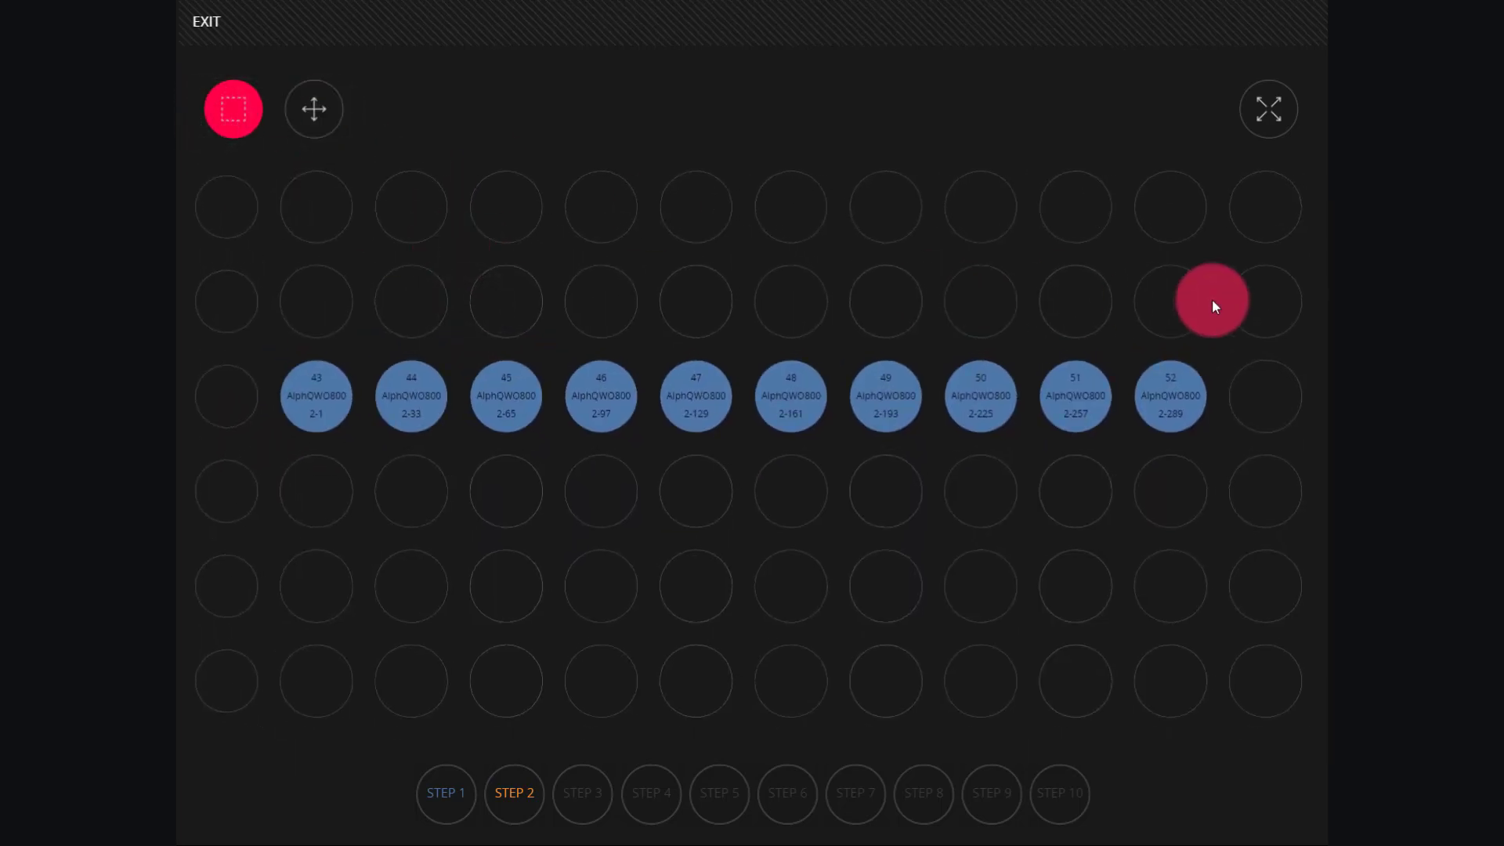
scroll(1268, 269, "down", 1)
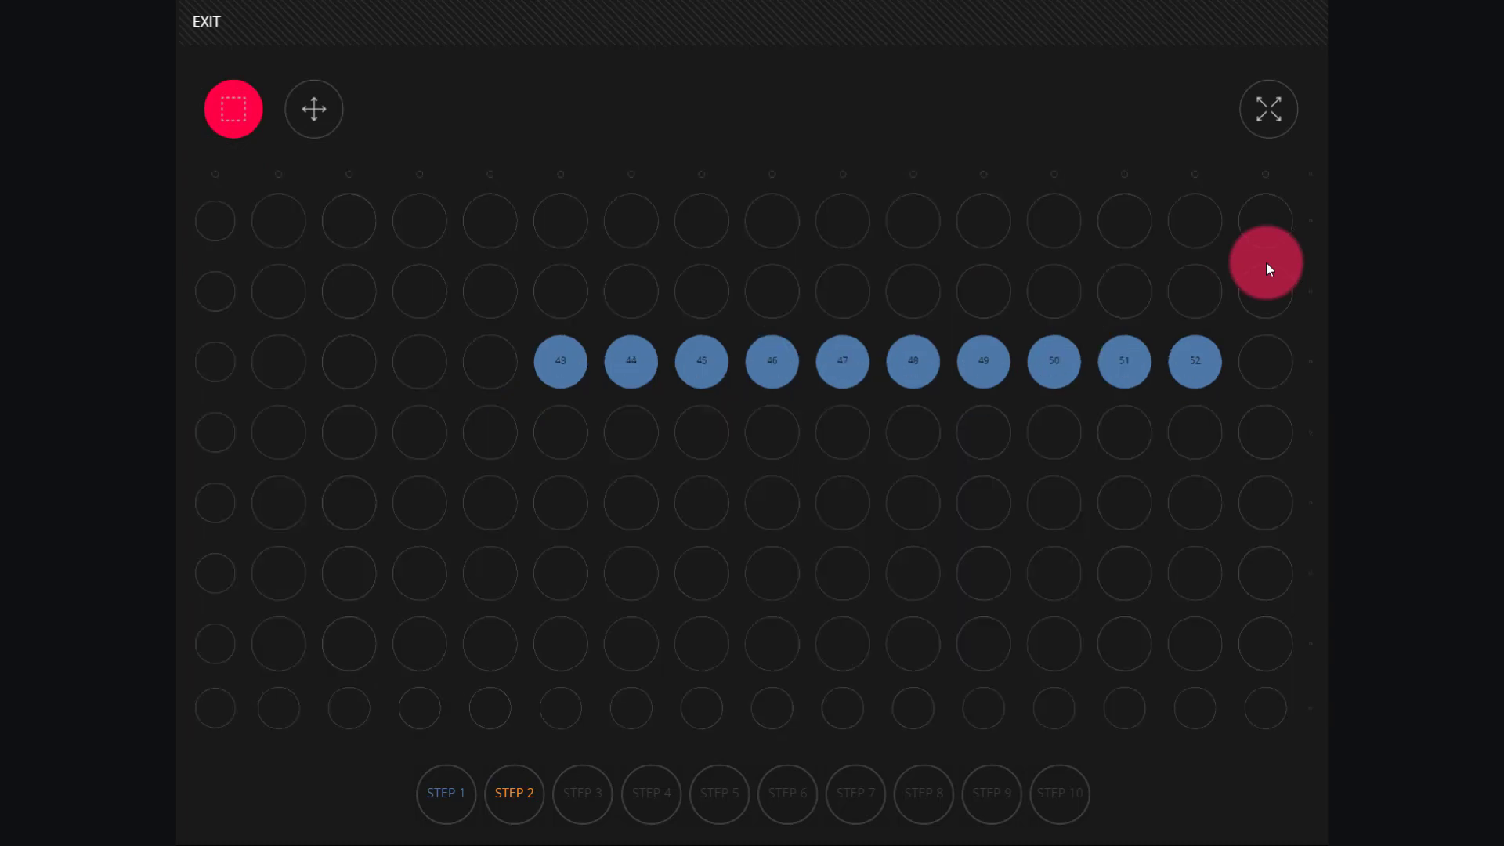
scroll(778, 250, "down", 1)
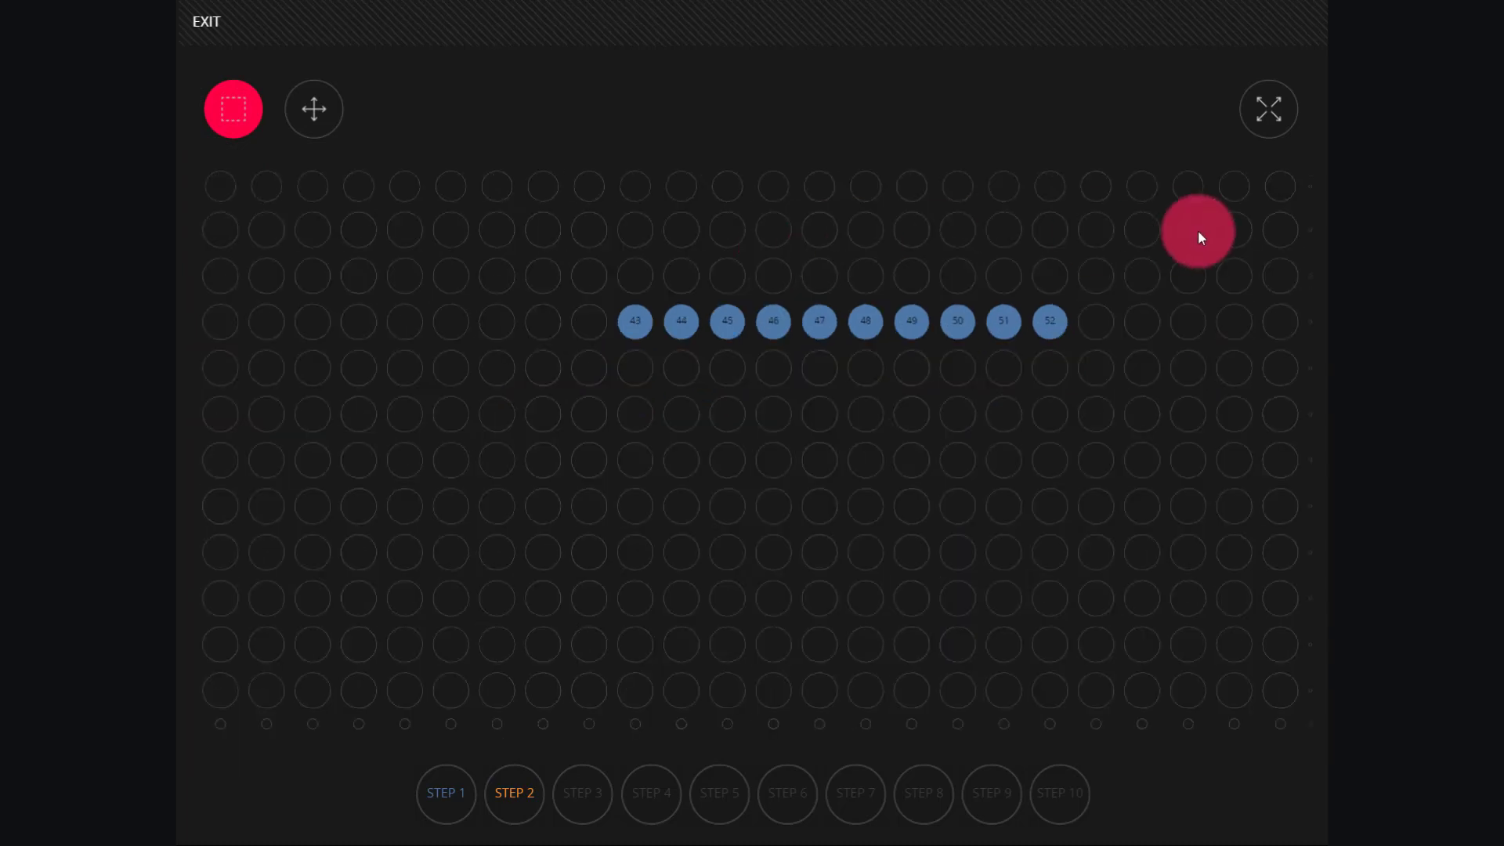
scroll(1198, 233, "up", 1)
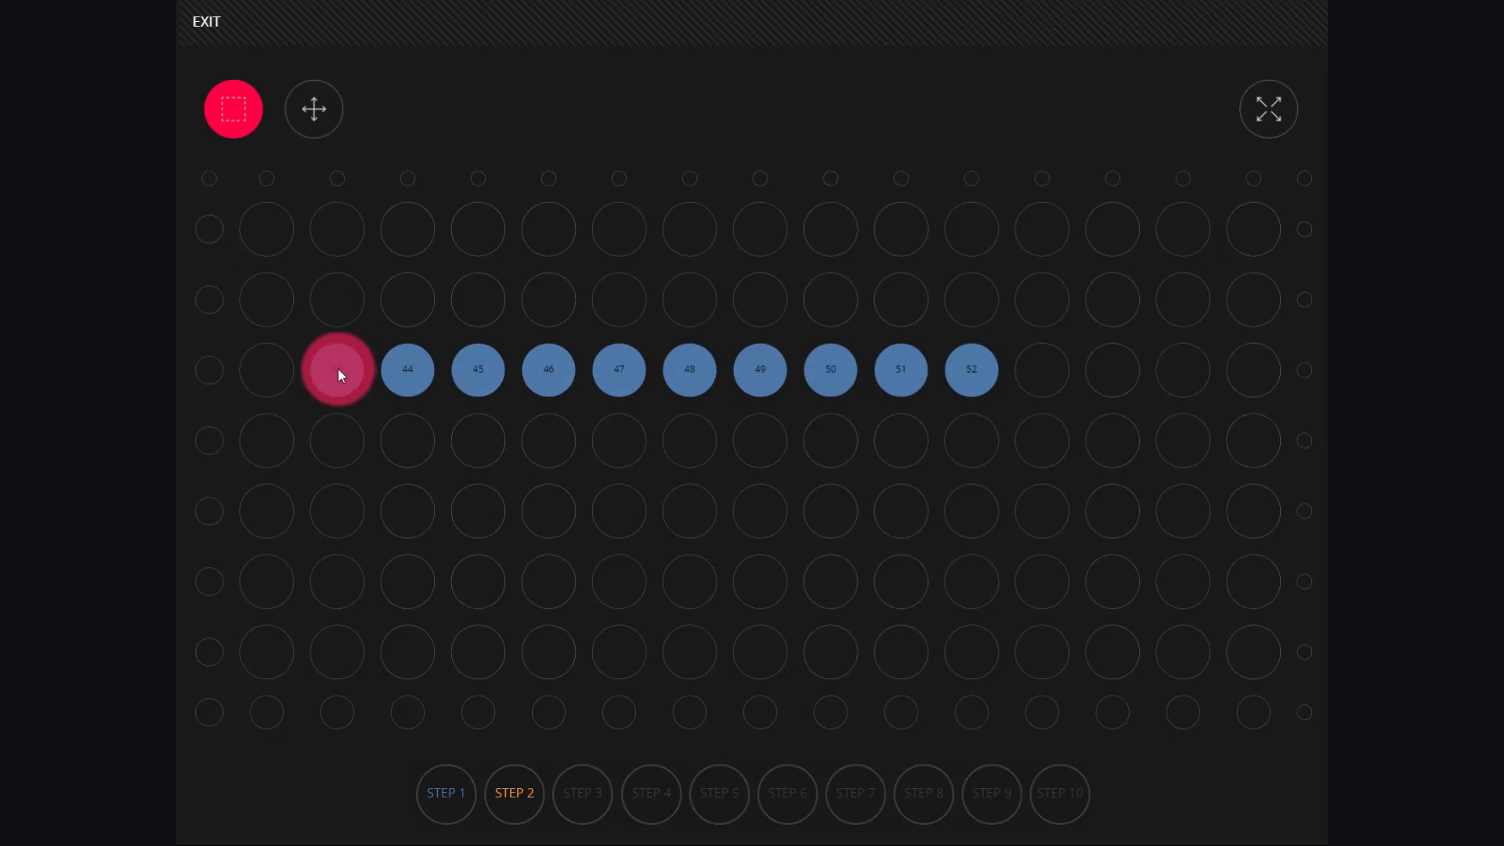
left_click_drag(267, 310, 655, 448)
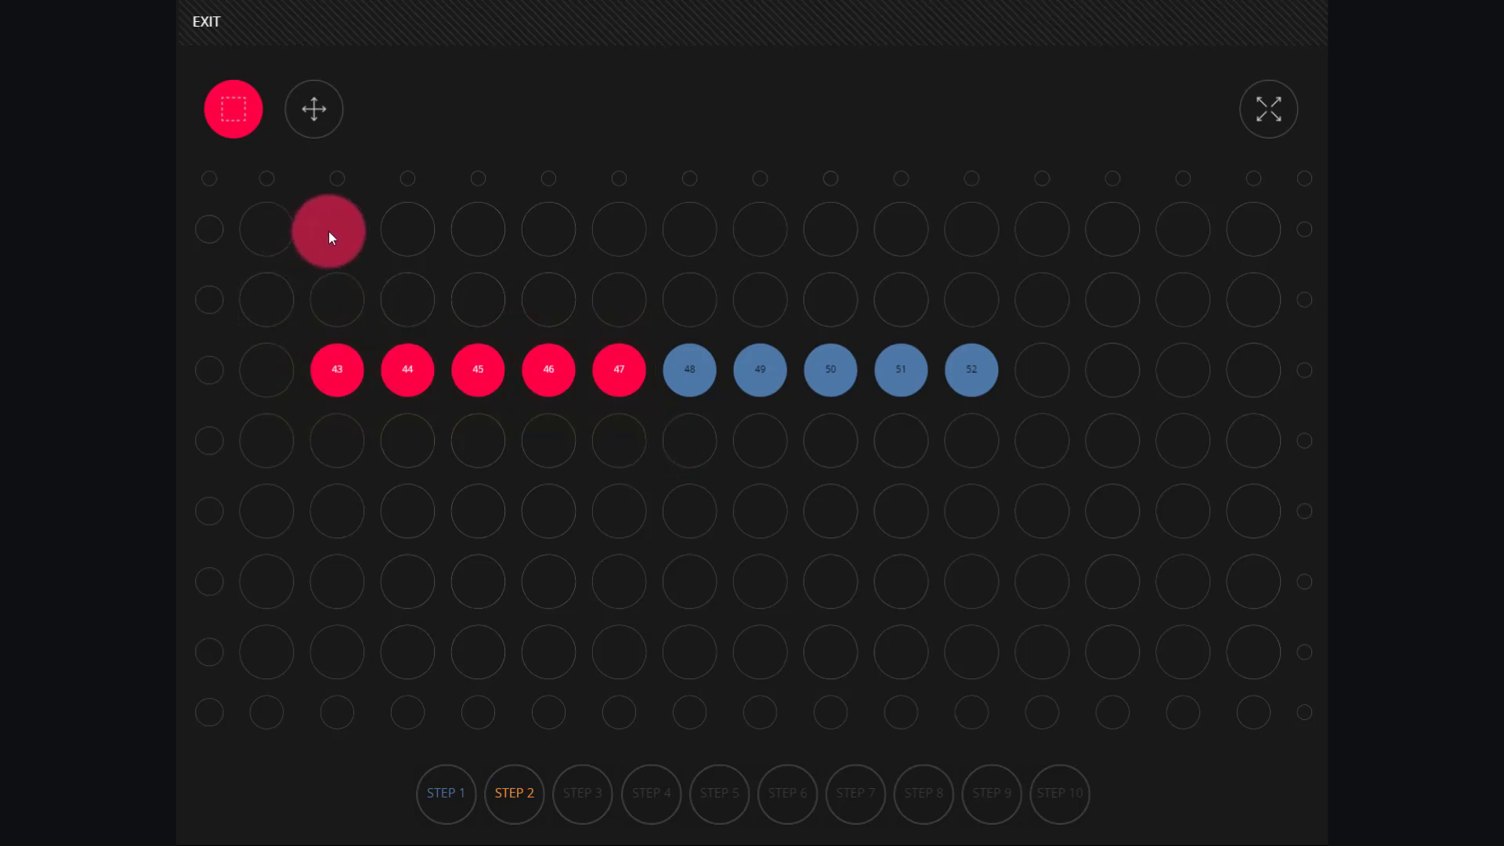
left_click(280, 228)
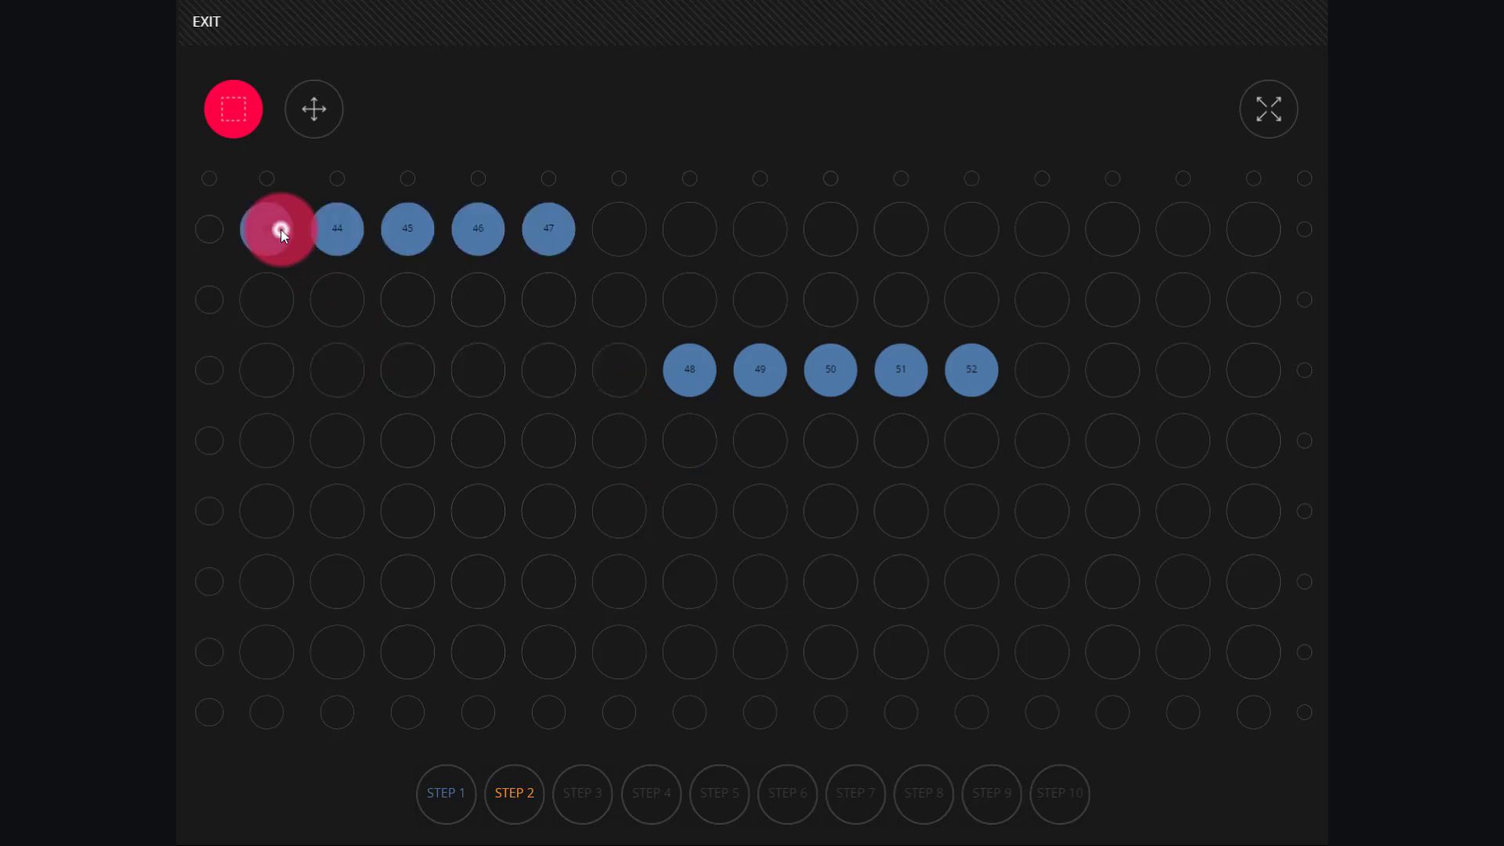
left_click_drag(687, 315, 1027, 444)
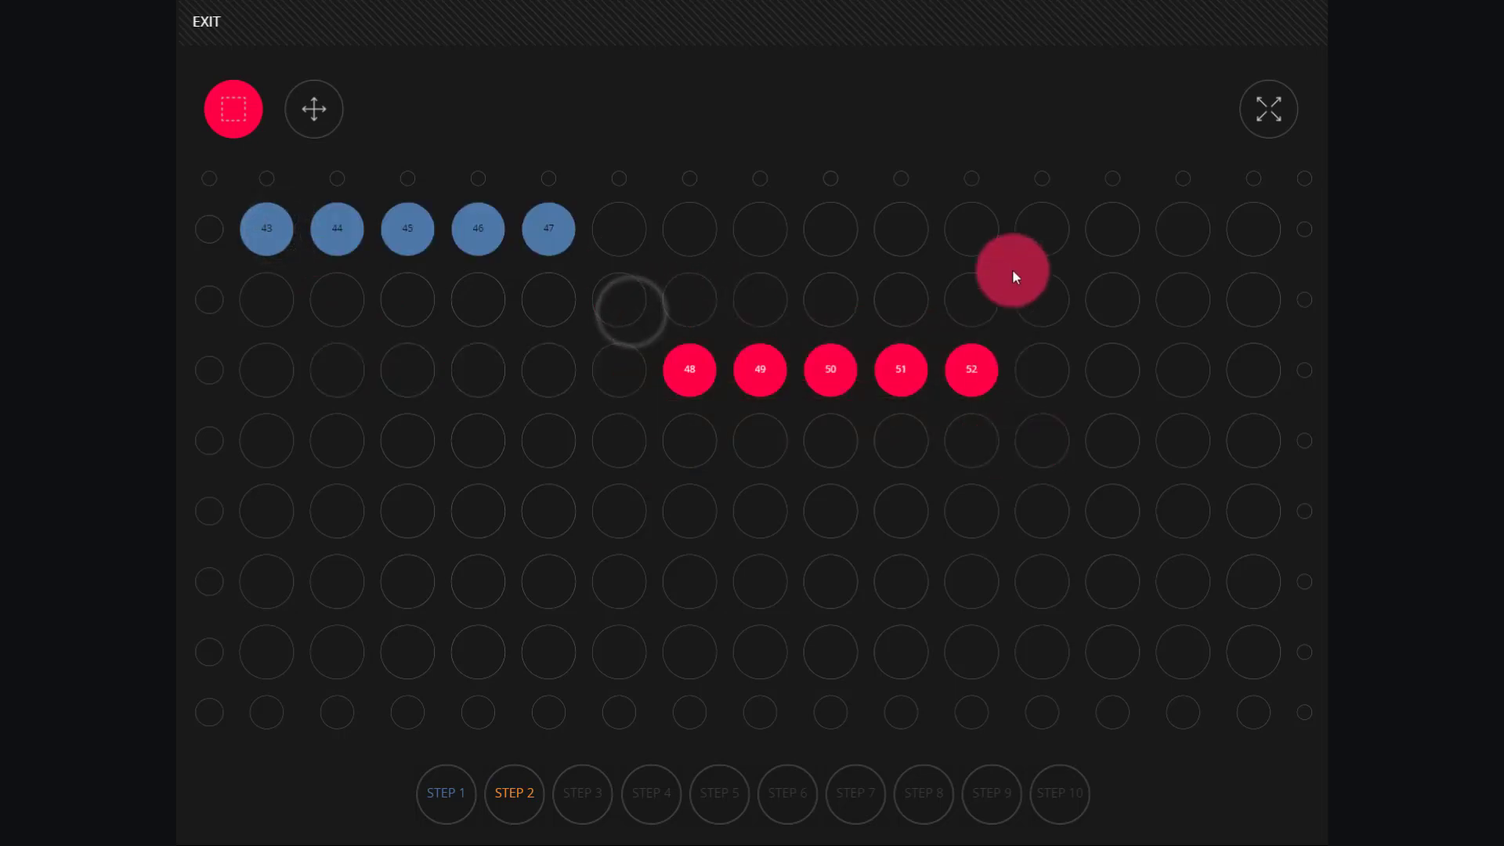
left_click(966, 231)
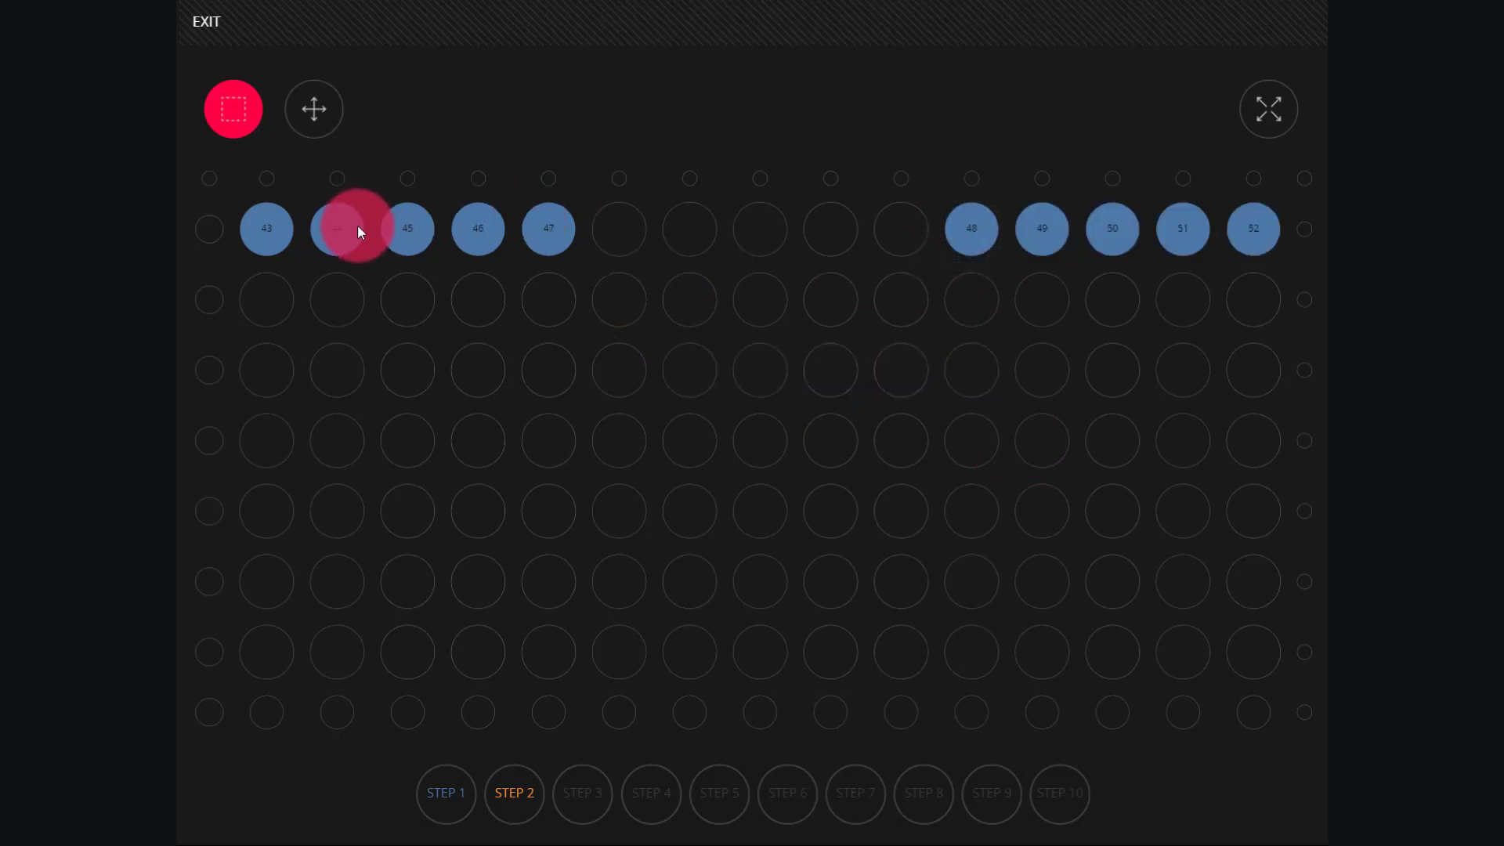
Stack fixtures 44, 45, 46 and 47 in order in the column directly below fixture 43.
left_click_drag(357, 224, 267, 299)
left_click(423, 225)
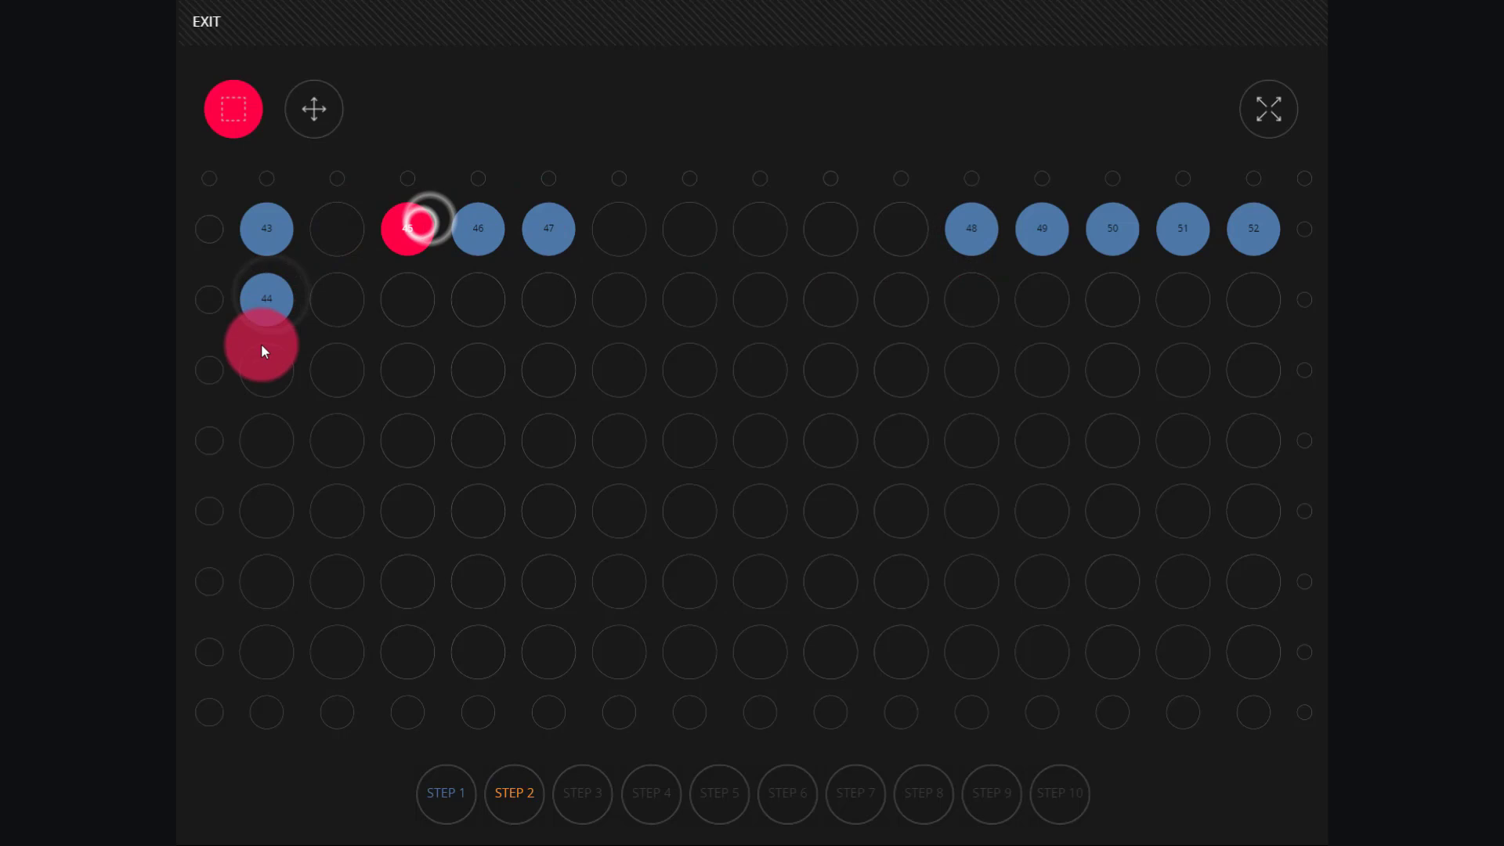
left_click(261, 343)
left_click(472, 243)
left_click(259, 452)
left_click(528, 247)
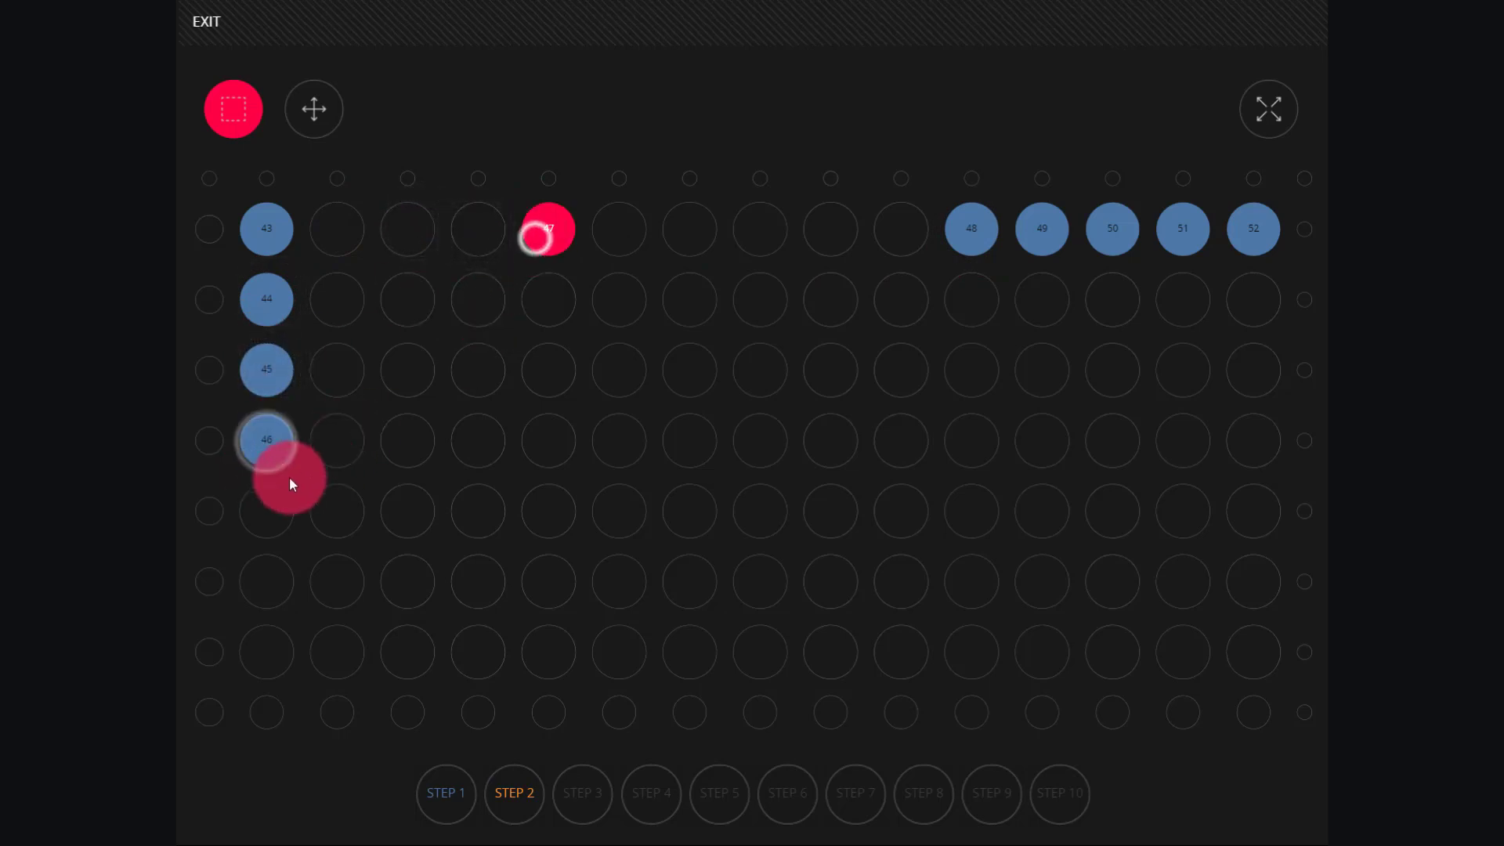
left_click(290, 480)
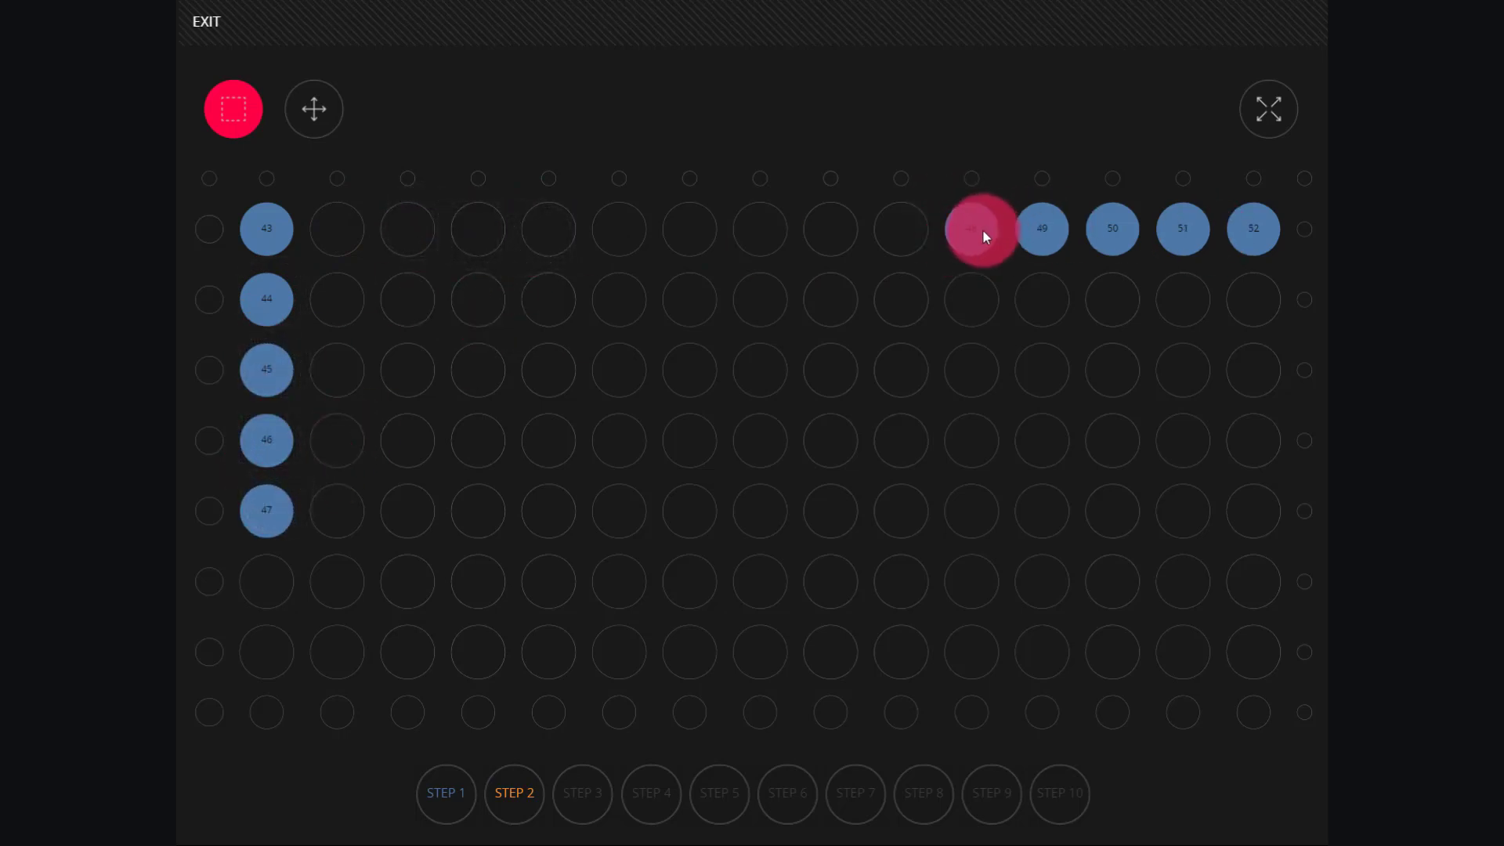
Rearrange fixtures 48–52 into a vertical column, running down from the grid cell where fixture 52 sits.
left_click_drag(906, 167, 1284, 270)
left_click_drag(1007, 302, 1253, 228)
left_click_drag(969, 299, 1253, 299)
left_click(1025, 317)
left_click_drag(1024, 317, 1252, 373)
left_click_drag(1112, 301, 1253, 440)
left_click_drag(1178, 313, 1253, 510)
left_click_drag(1100, 441, 984, 377)
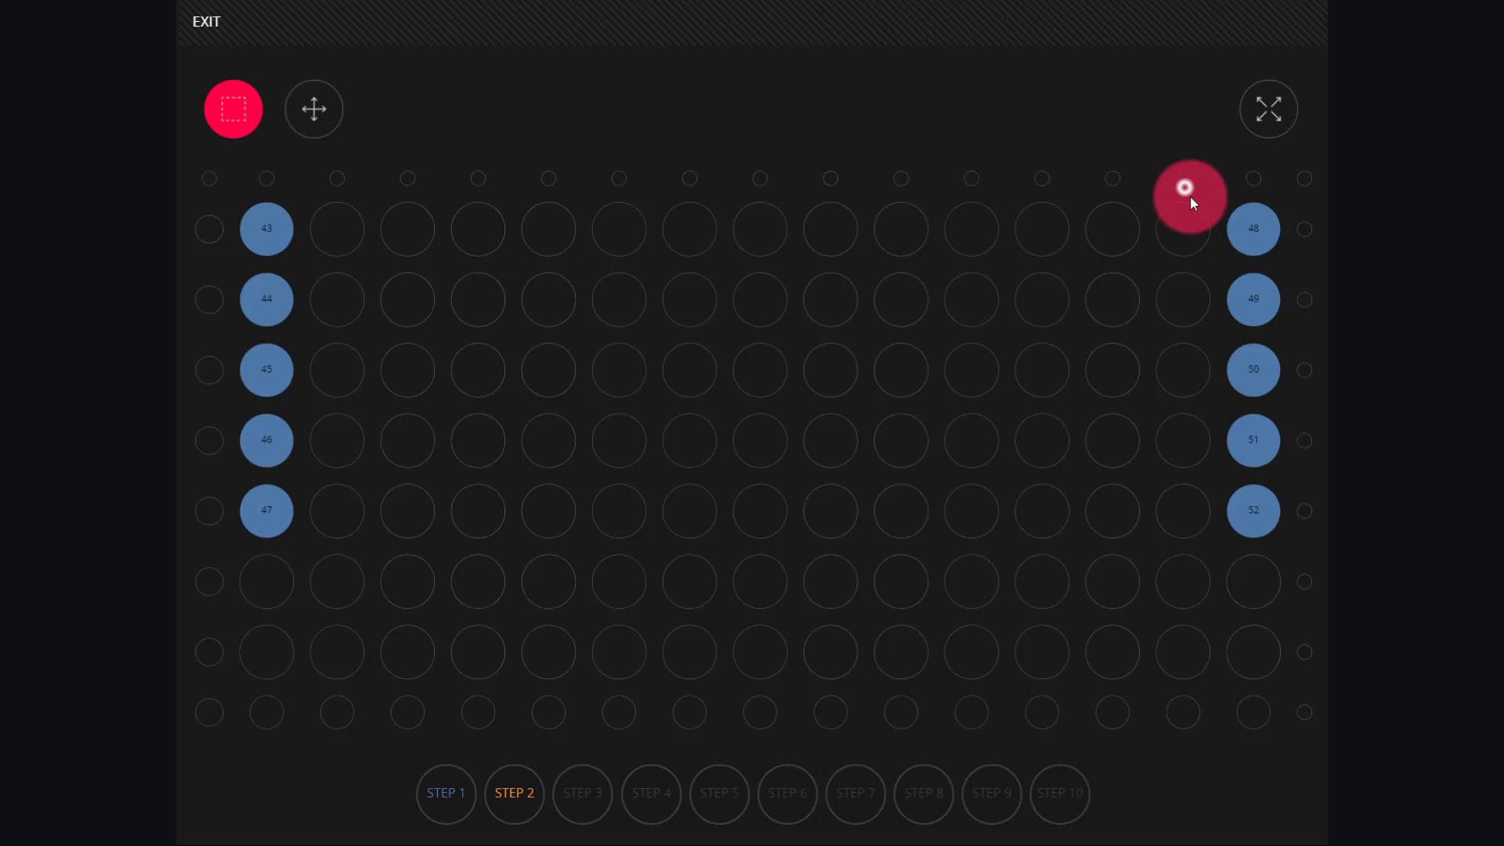
Assign fixtures 48–52 to Step 2, then exit the layout editor and save the layout.
left_click_drag(1184, 188, 1305, 565)
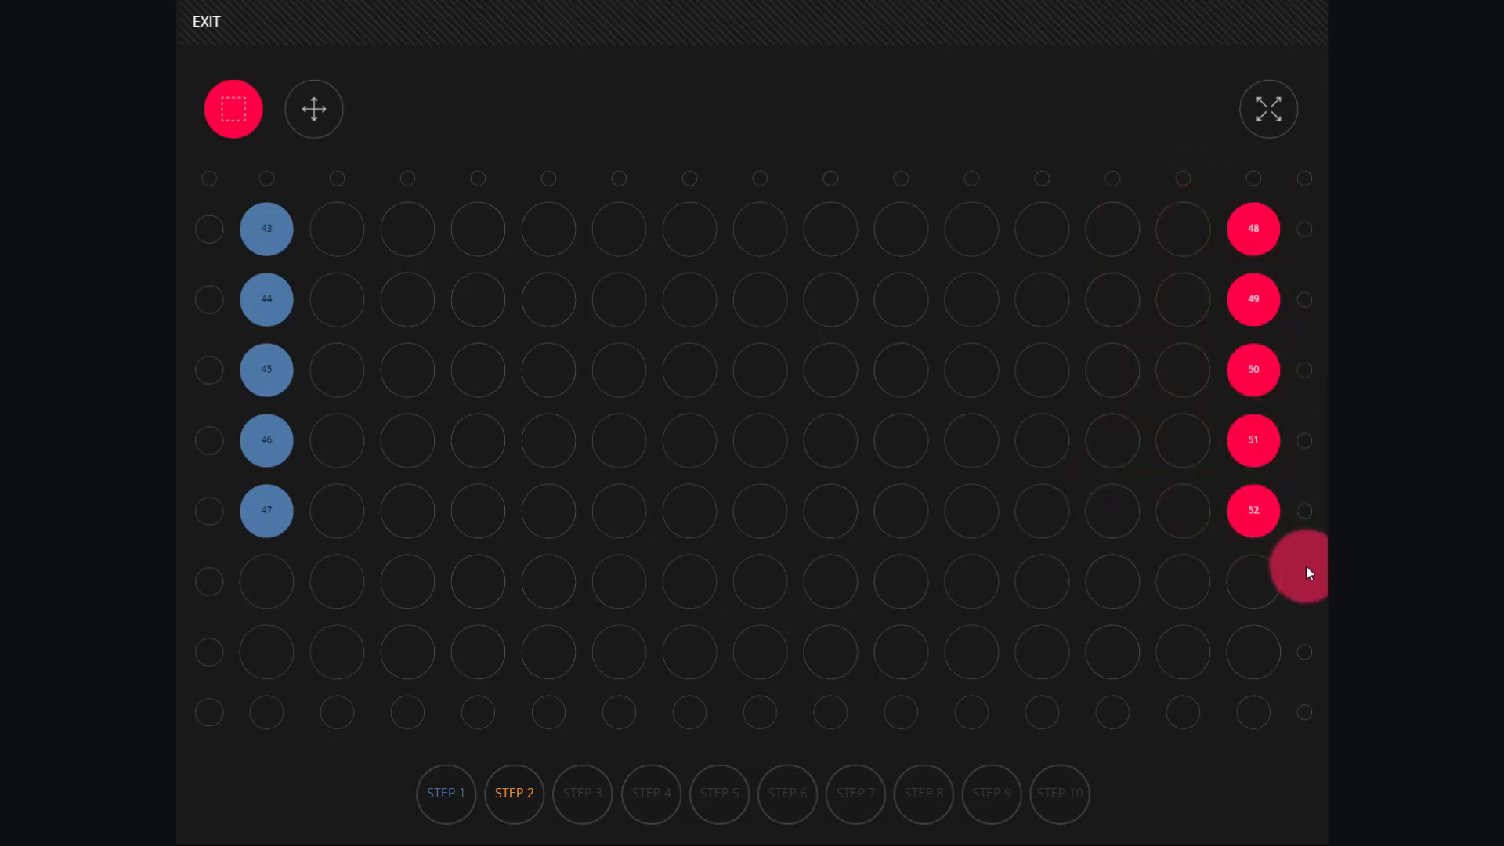
left_click(525, 799)
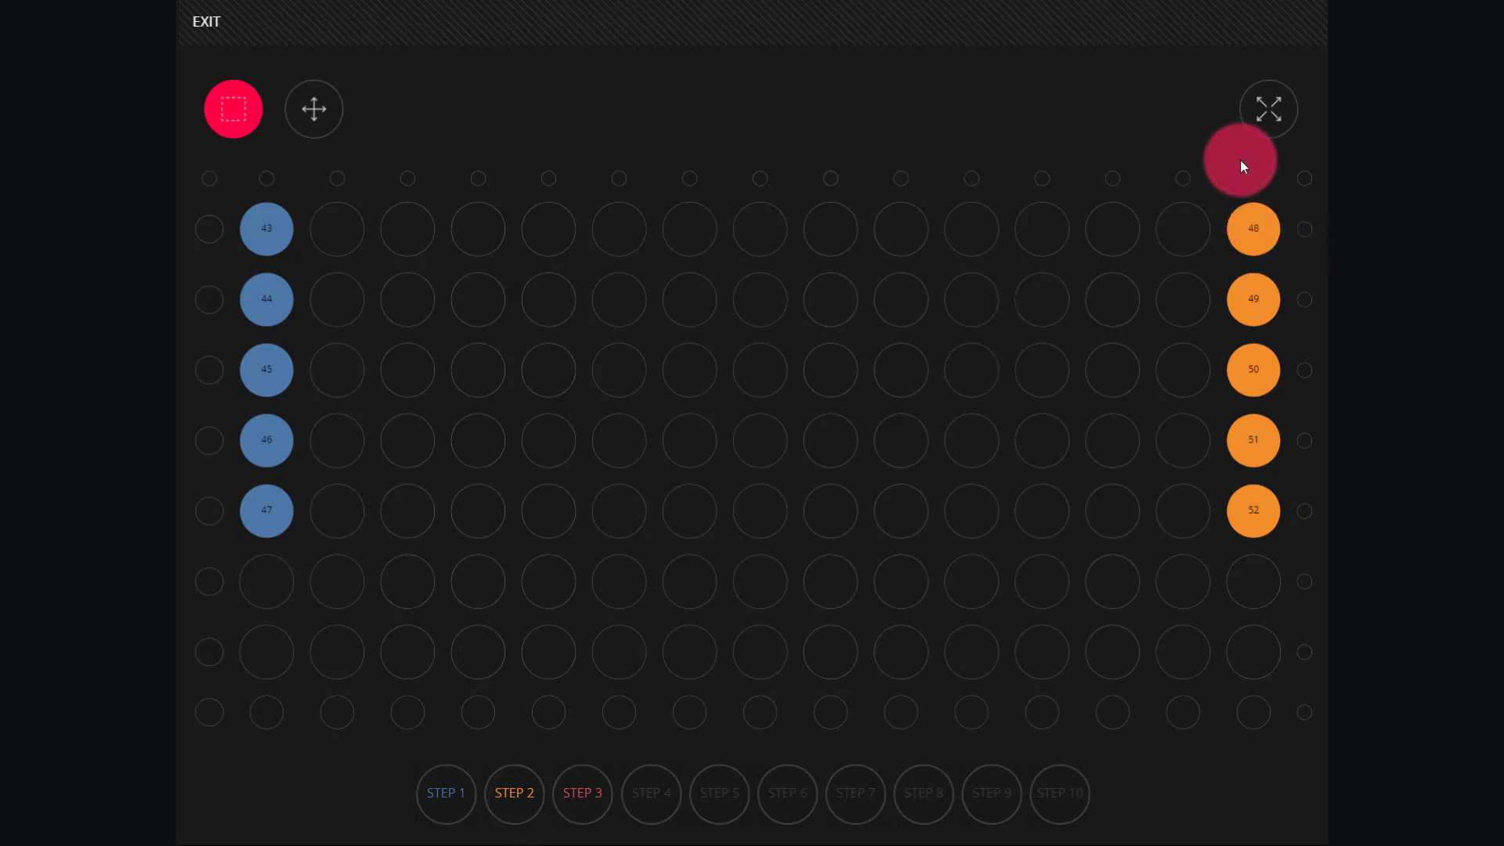
left_click(1095, 139)
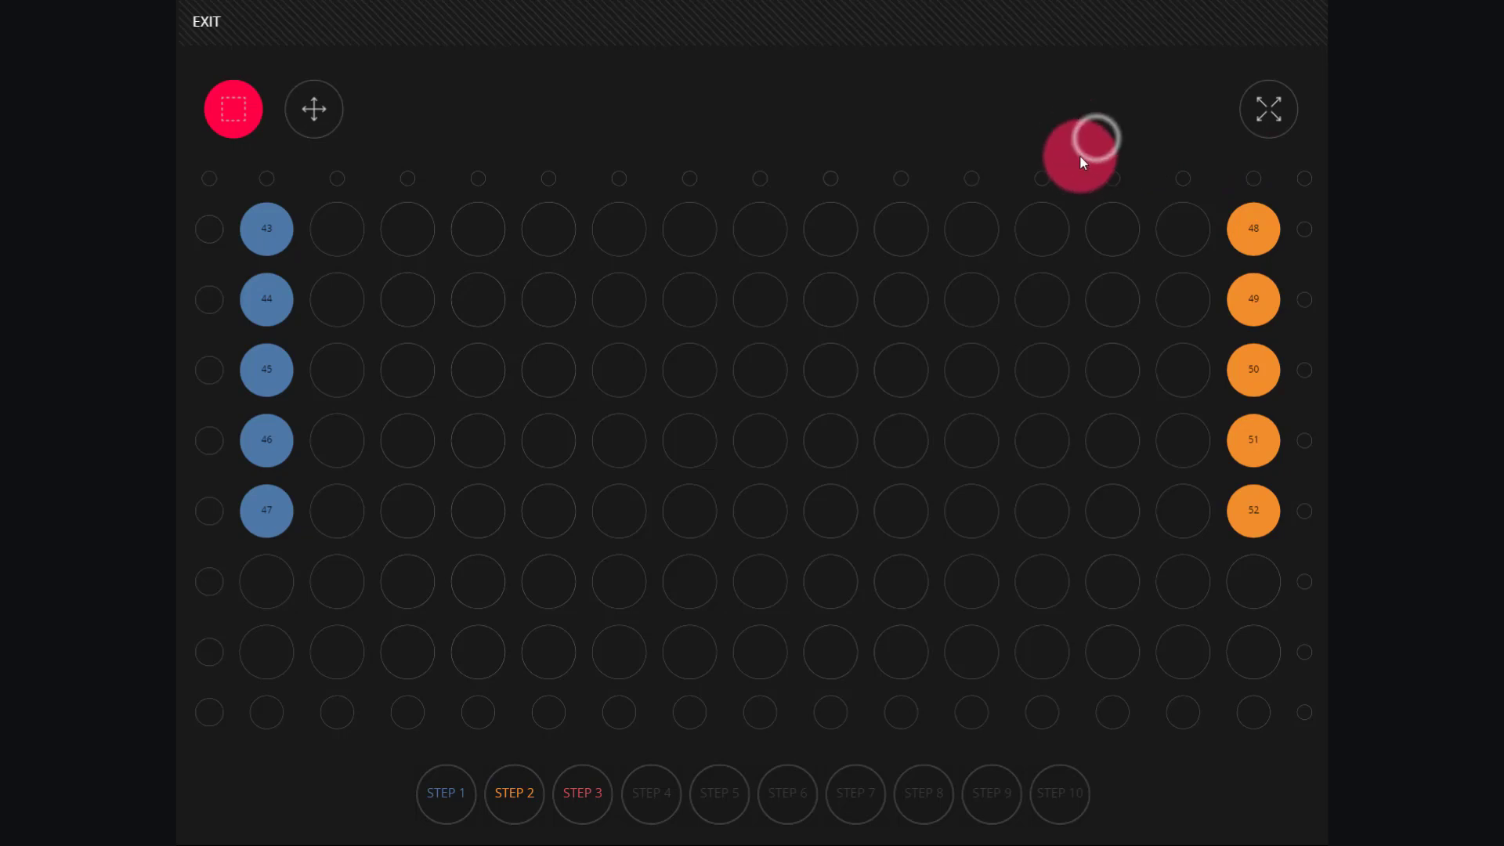
left_click(204, 21)
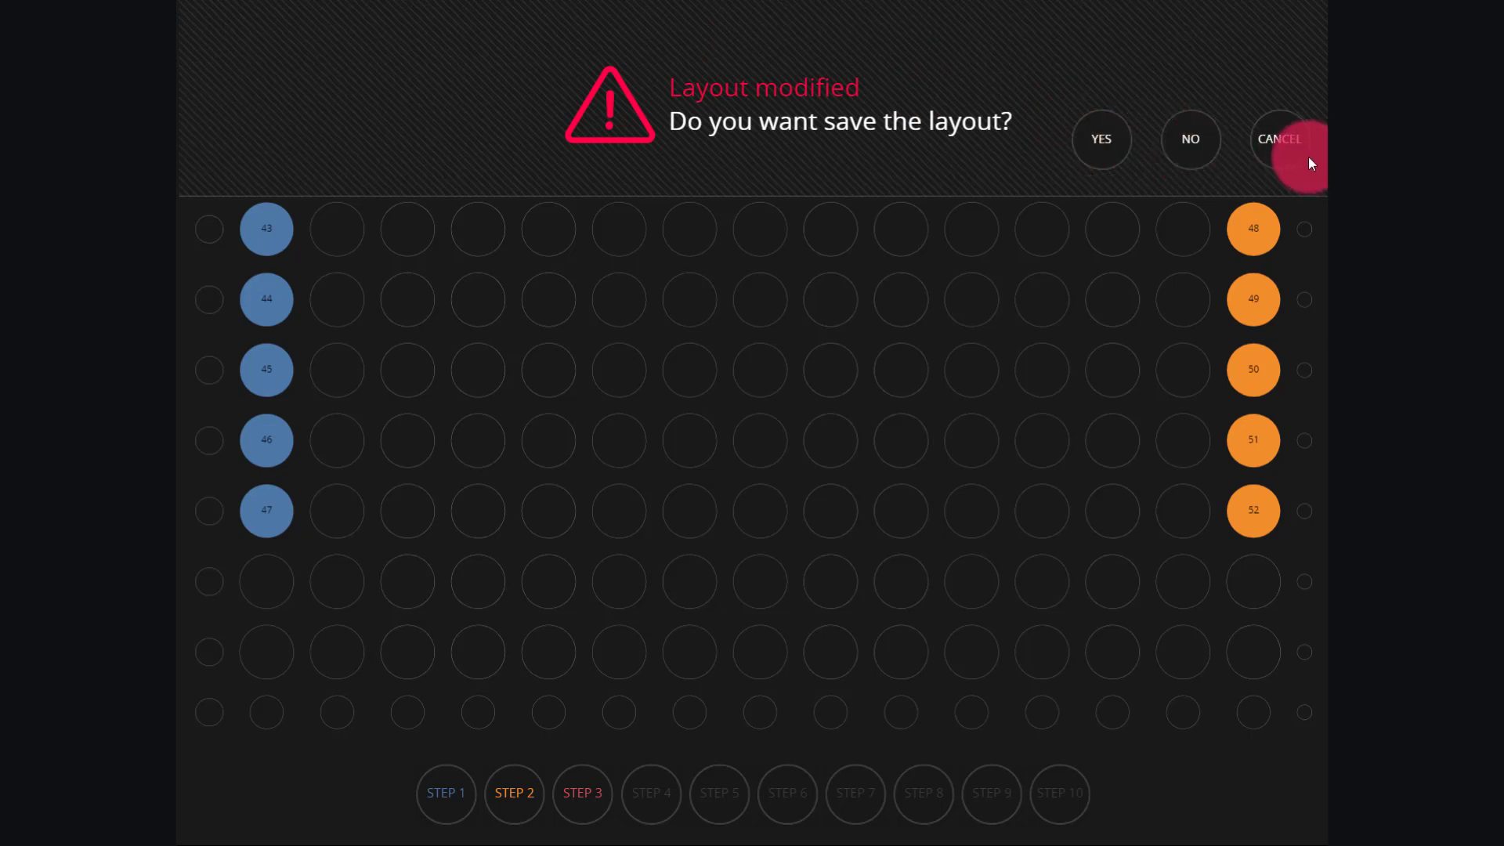
left_click(1100, 134)
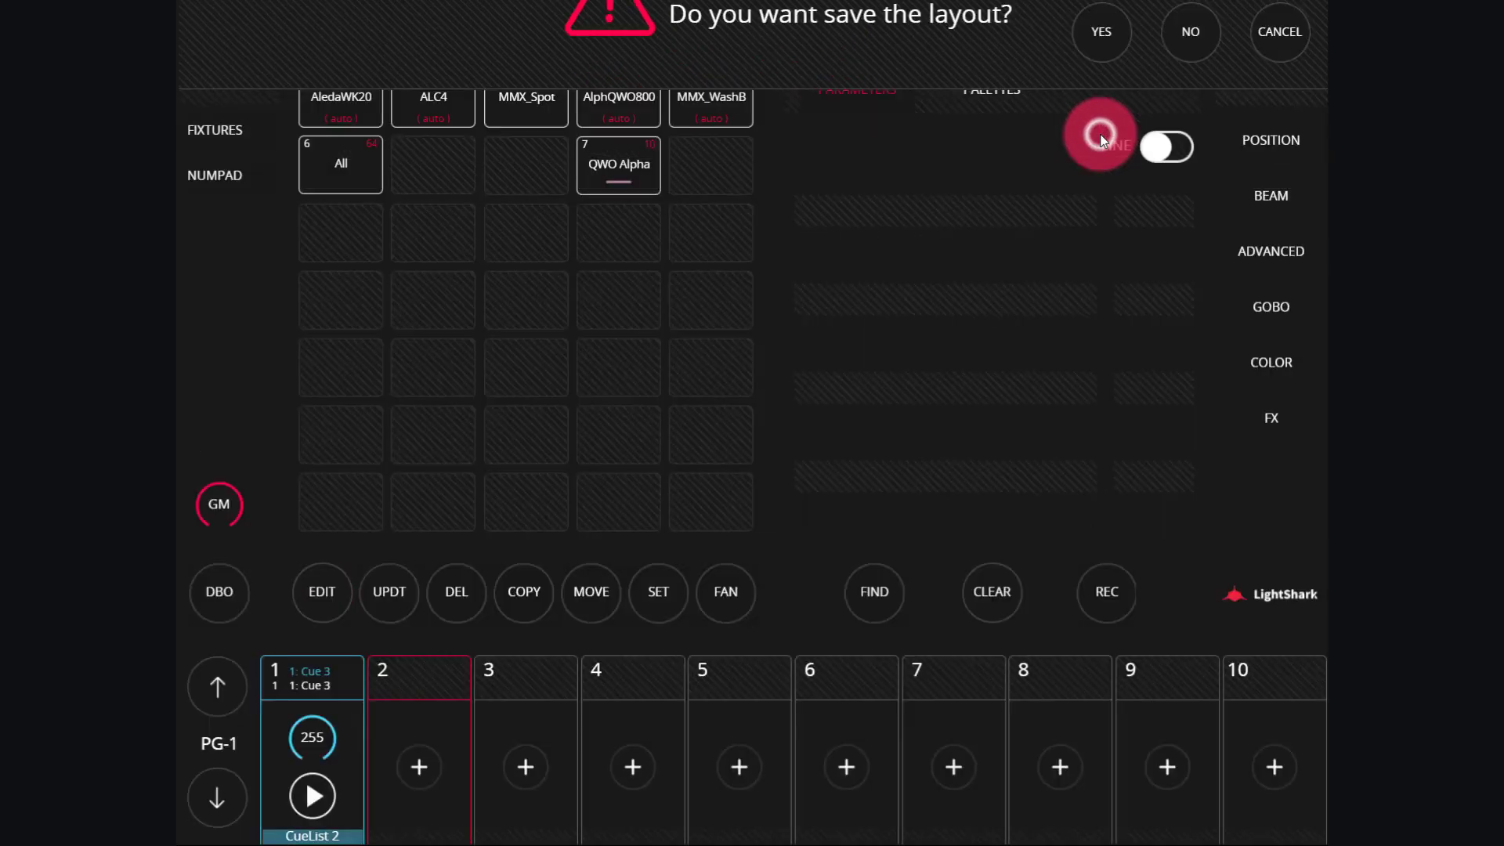